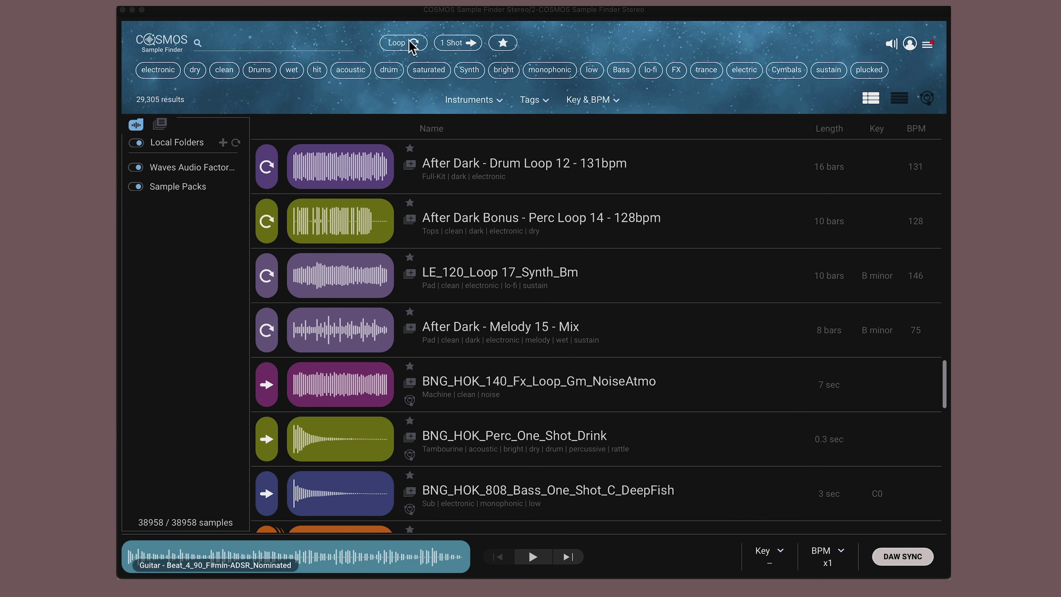
# Step: Browse the available instrument categories and tags that can filter the sample library
pyautogui.click(472, 99)
pyautogui.scroll(-3, 493, 215)
pyautogui.click(534, 100)
pyautogui.scroll(-3, 549, 243)
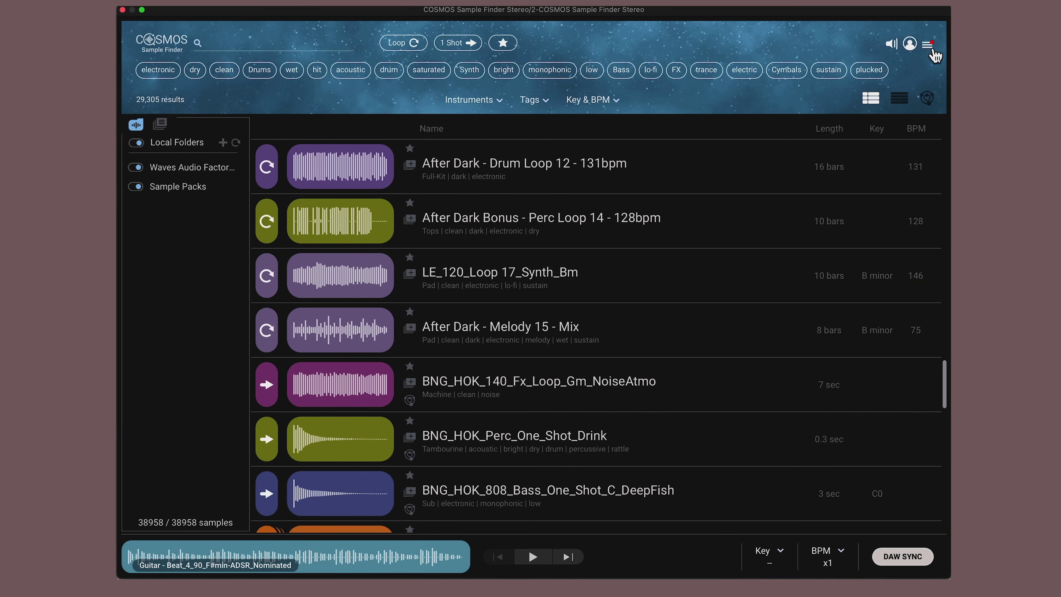
# Step: Set Scanning Performance to High in the plugin's settings
pyautogui.click(928, 45)
pyautogui.click(841, 97)
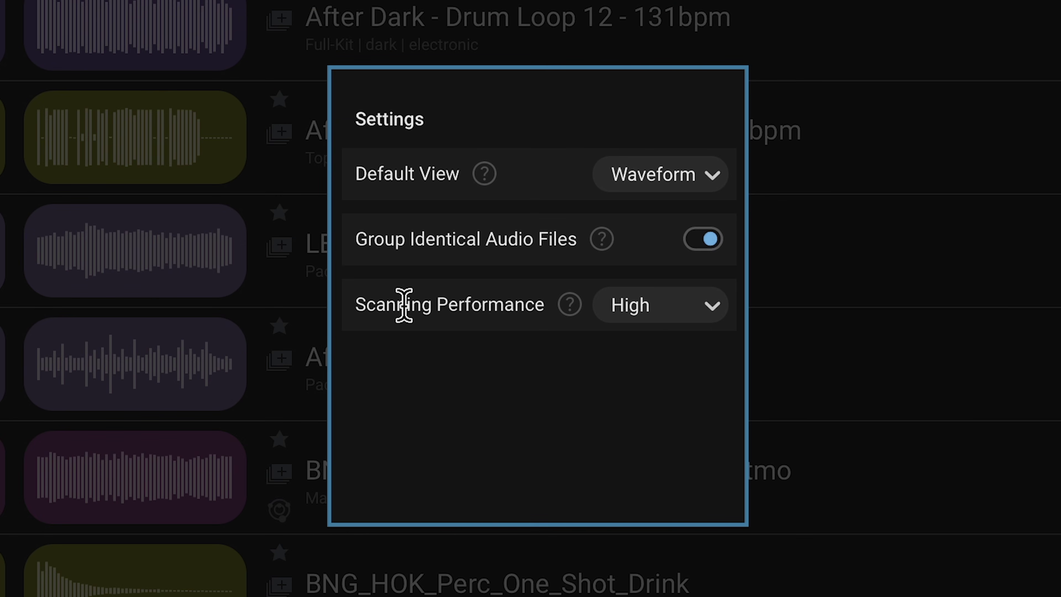
pyautogui.click(681, 319)
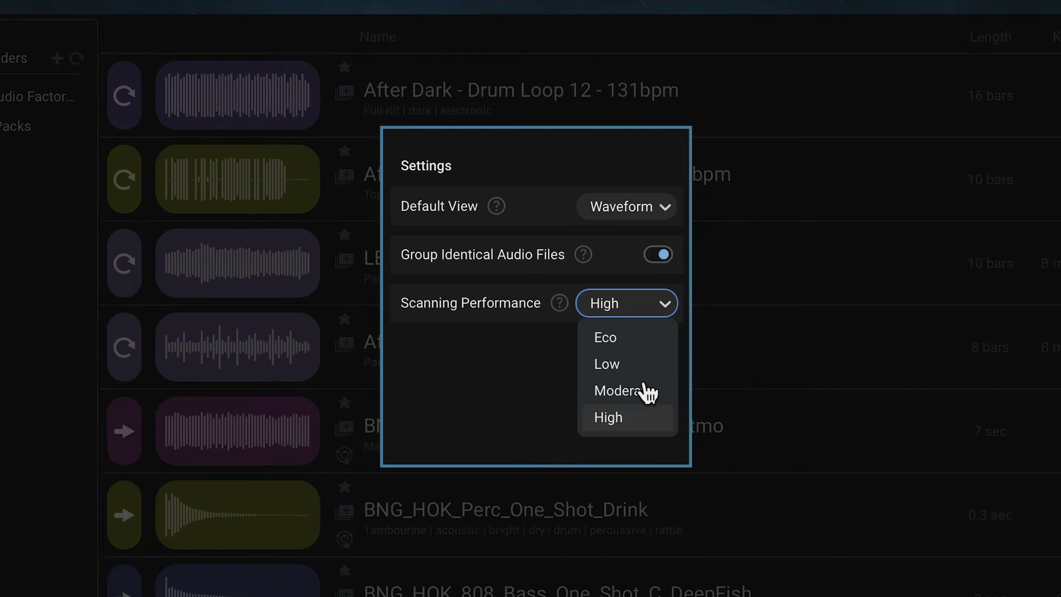
pyautogui.click(656, 423)
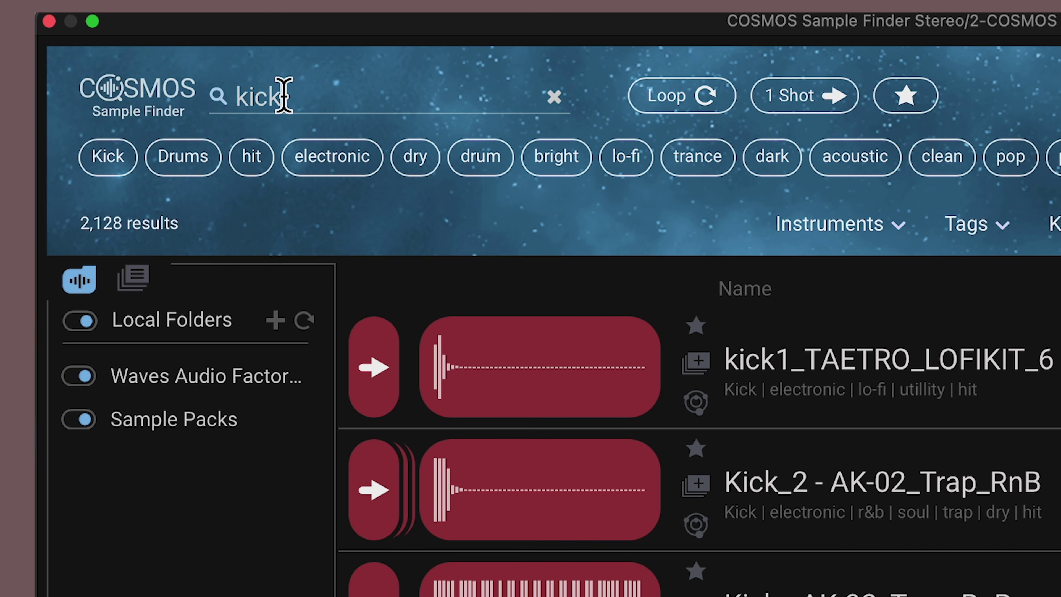
# Step: Narrow the kick search results to one-shots tagged electronic and lo-fi
pyautogui.click(801, 105)
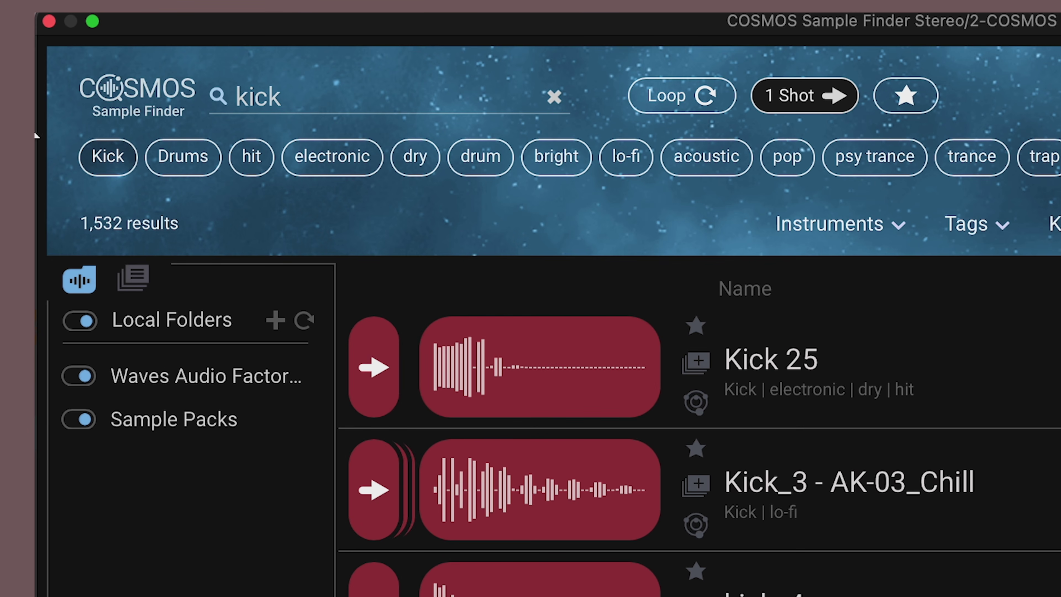
pyautogui.click(377, 170)
pyautogui.click(1041, 157)
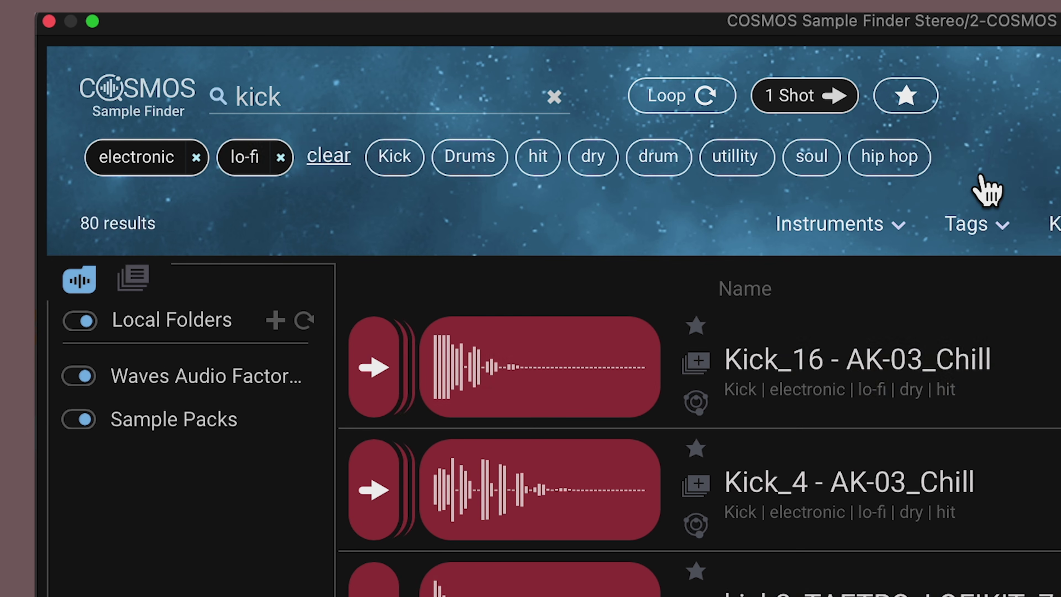
# Step: Audition the kicks kick2_TAETRO_LOFIKIT_2, Kick_19 - AK-03_Chill, Kick_5 - AK-03_Chill and kick1_TAETRO_LOFIKIT_9
pyautogui.click(265, 252)
pyautogui.click(265, 298)
pyautogui.click(266, 353)
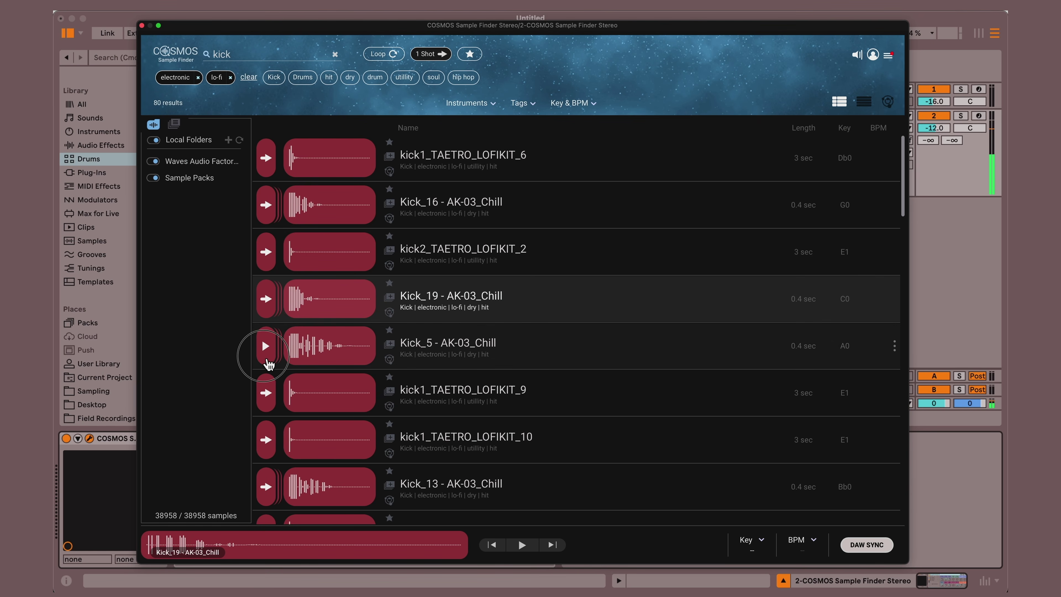
pyautogui.click(266, 391)
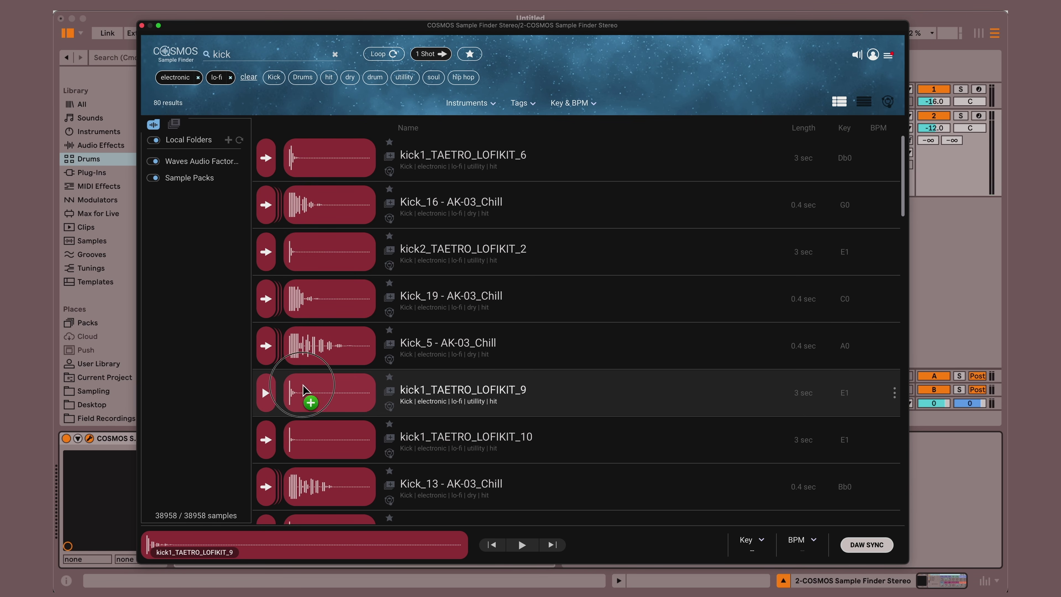
# Step: Load the kick1_TAETRO_LOFIKIT_9 sample onto the C1 pad of the Drum Rack on track 1
pyautogui.click(954, 102)
pyautogui.moveTo(954, 102); pyautogui.dragTo(236, 549)
pyautogui.click(237, 560)
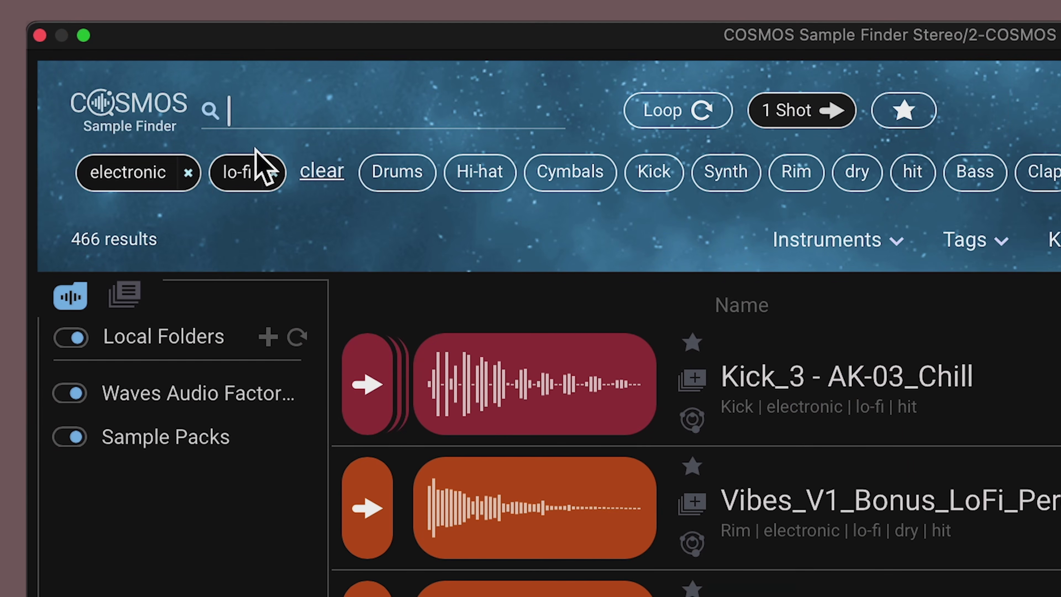
# Step: Remove the electronic and lo-fi tag filters and search the one-shots for snare
pyautogui.click(188, 172)
pyautogui.click(140, 172)
pyautogui.write('snare')
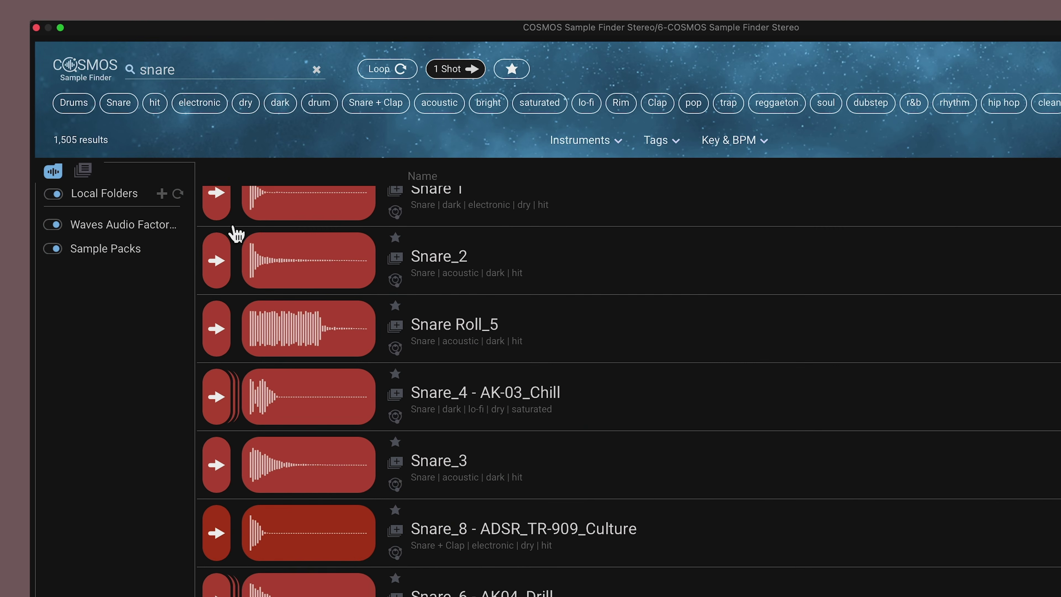
# Step: Audition the identical audio files grouped under Snare_4 - AK-03_Chill and reveal the last copy in Finder
pyautogui.scroll(-1, 236, 234)
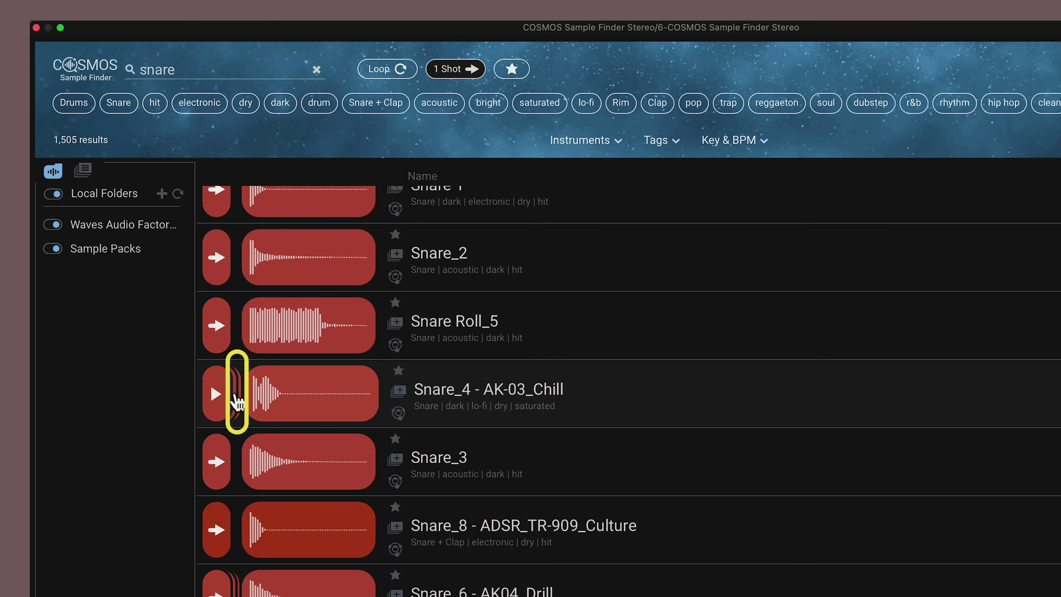
pyautogui.click(235, 397)
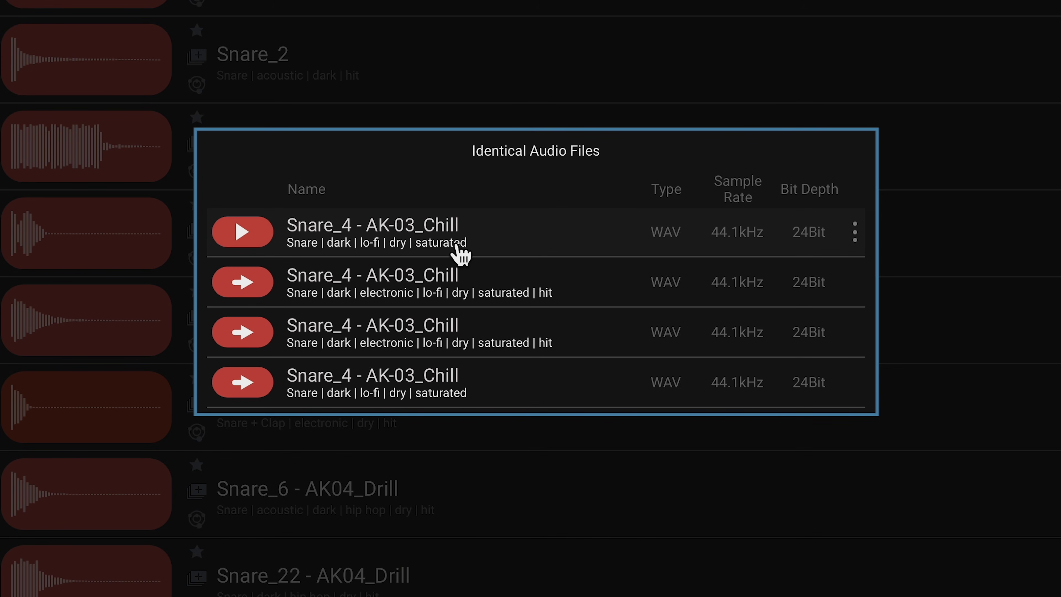
pyautogui.click(272, 227)
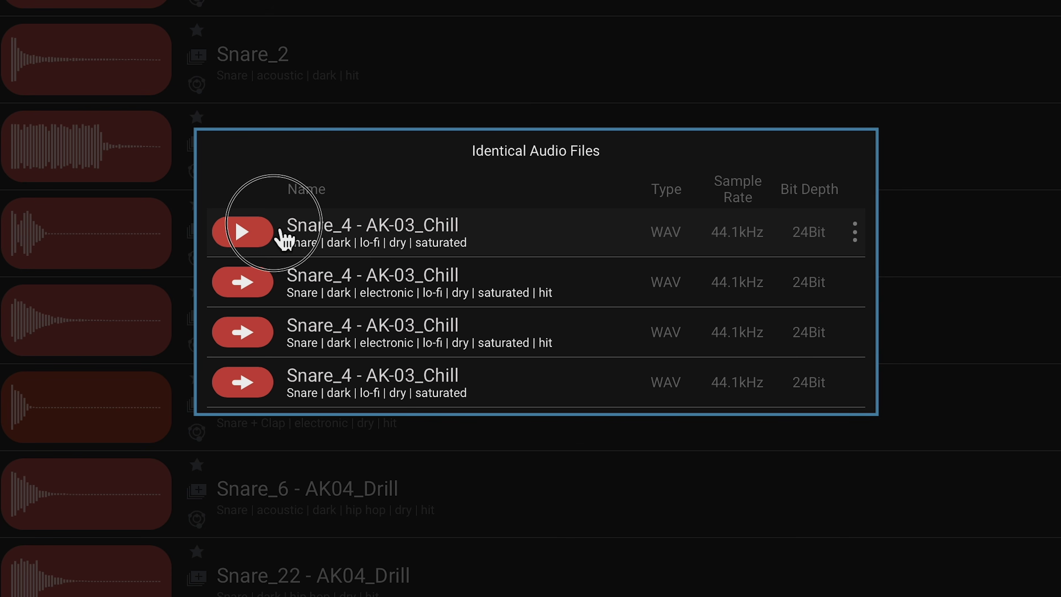
pyautogui.click(253, 286)
pyautogui.click(255, 330)
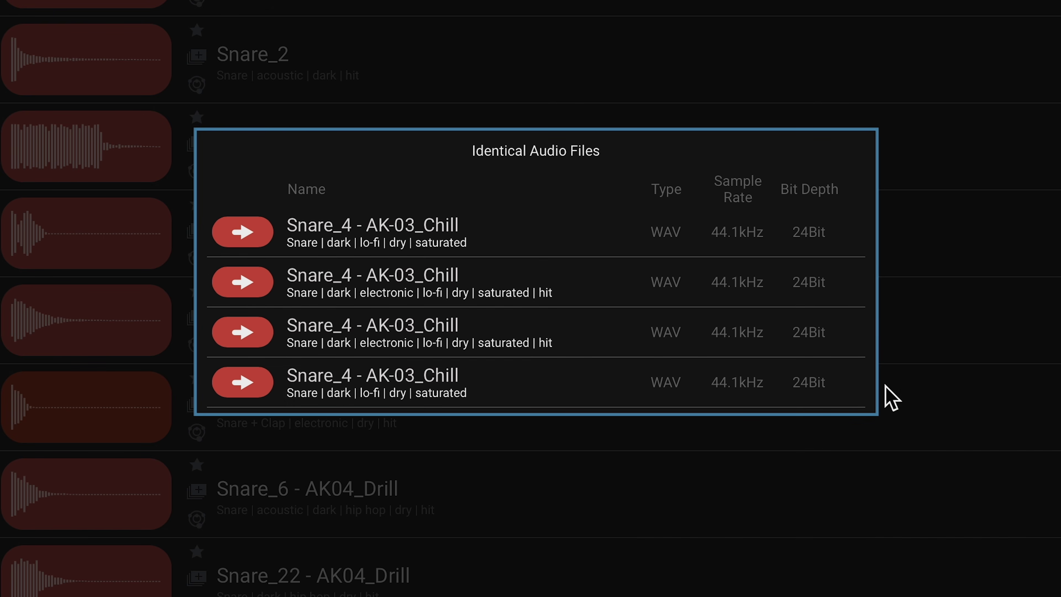
pyautogui.click(855, 390)
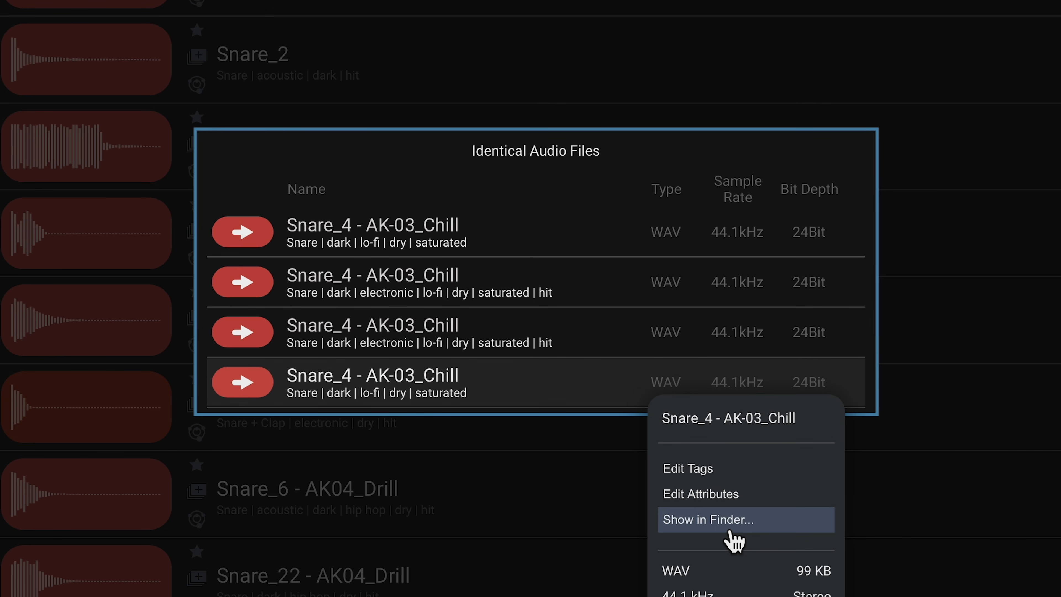
pyautogui.moveTo(543, 378)
pyautogui.mouseDown()
pyautogui.moveTo(400, 341)
pyautogui.moveTo(539, 378)
pyautogui.mouseUp()
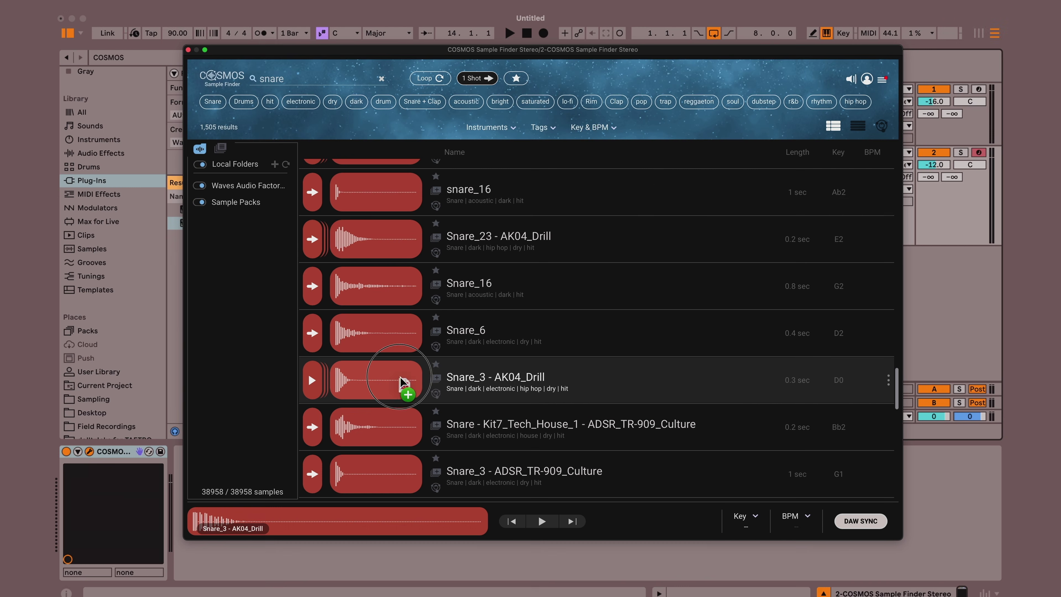
# Step: Load the Snare_3 - AK04_Drill sample onto an empty Drum Rack pad on track 1
pyautogui.moveTo(402, 391); pyautogui.dragTo(944, 146)
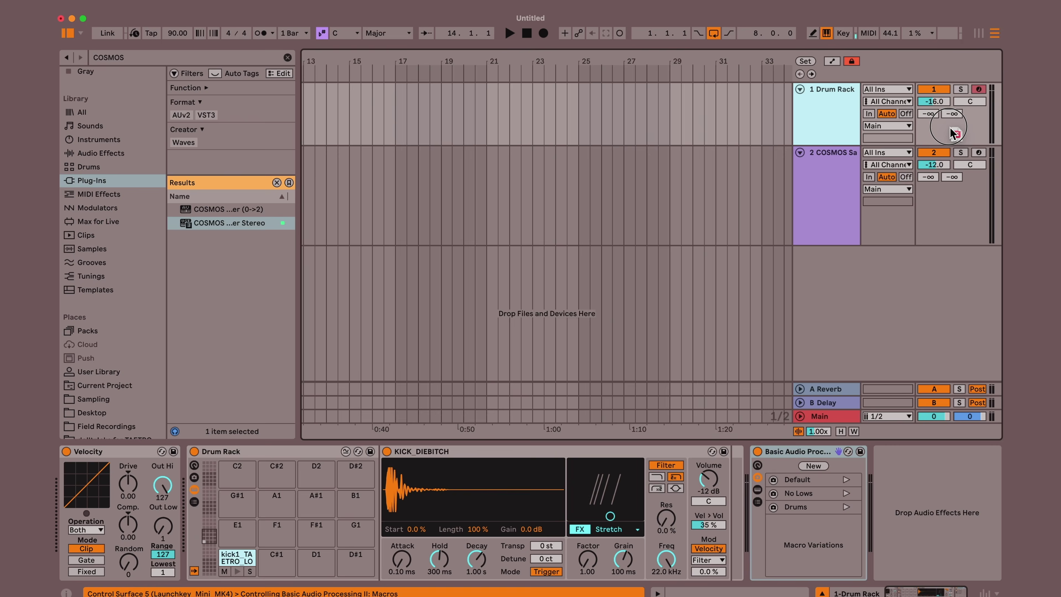
pyautogui.moveTo(348, 552); pyautogui.dragTo(313, 567)
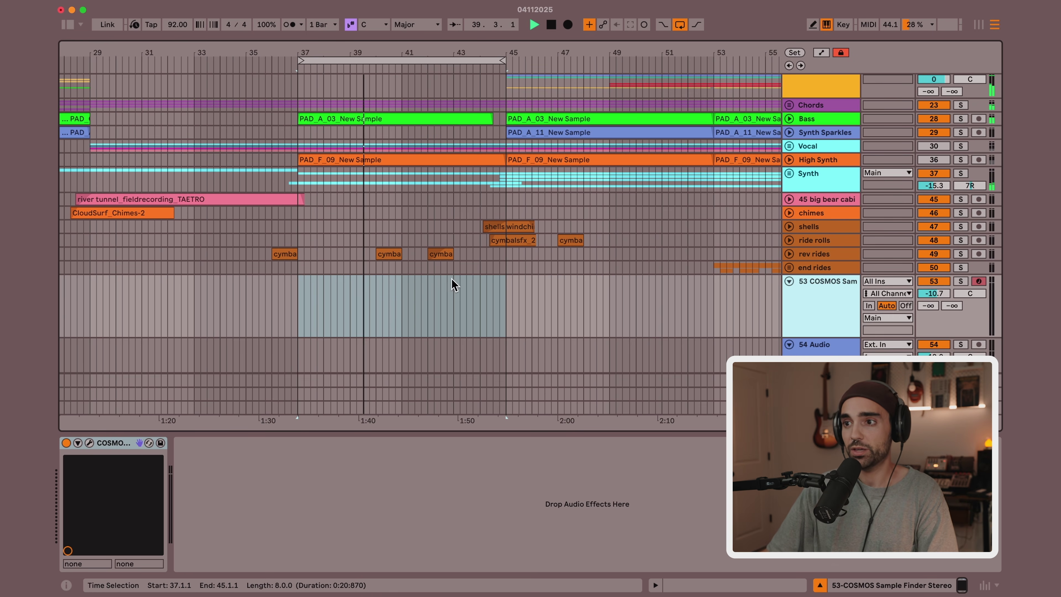
# Step: Open COSMOS Sample Finder on track 53 and view its timestretch tempo options
pyautogui.scroll(-2, 740, 350)
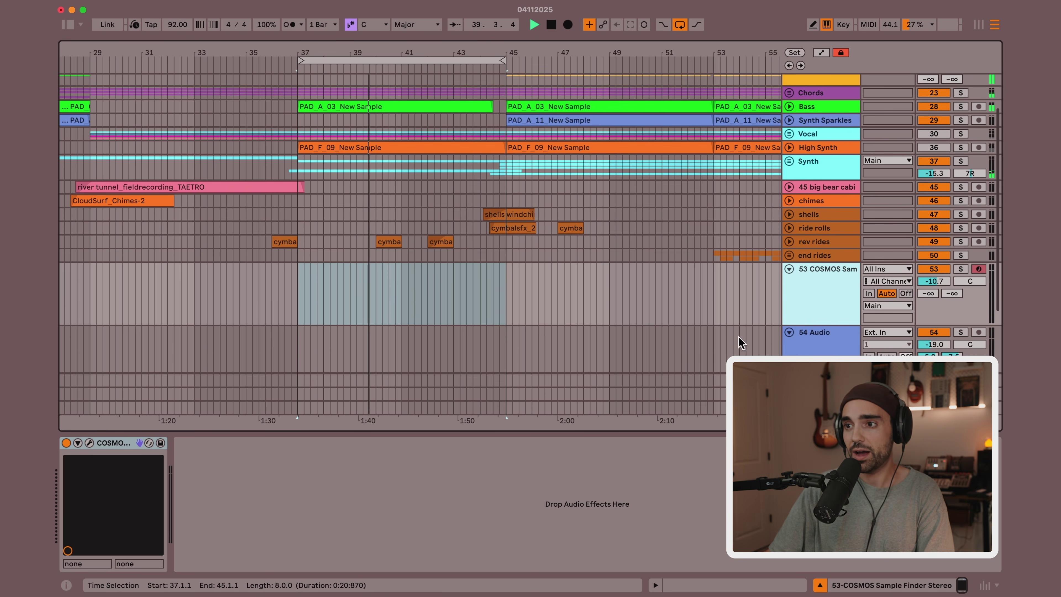
pyautogui.click(90, 444)
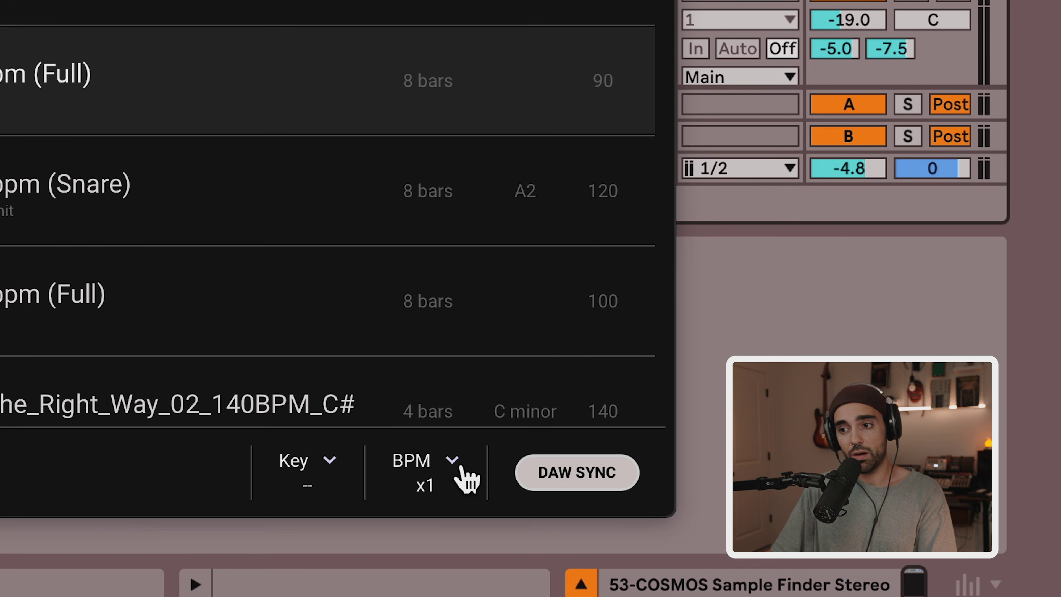
pyautogui.click(452, 462)
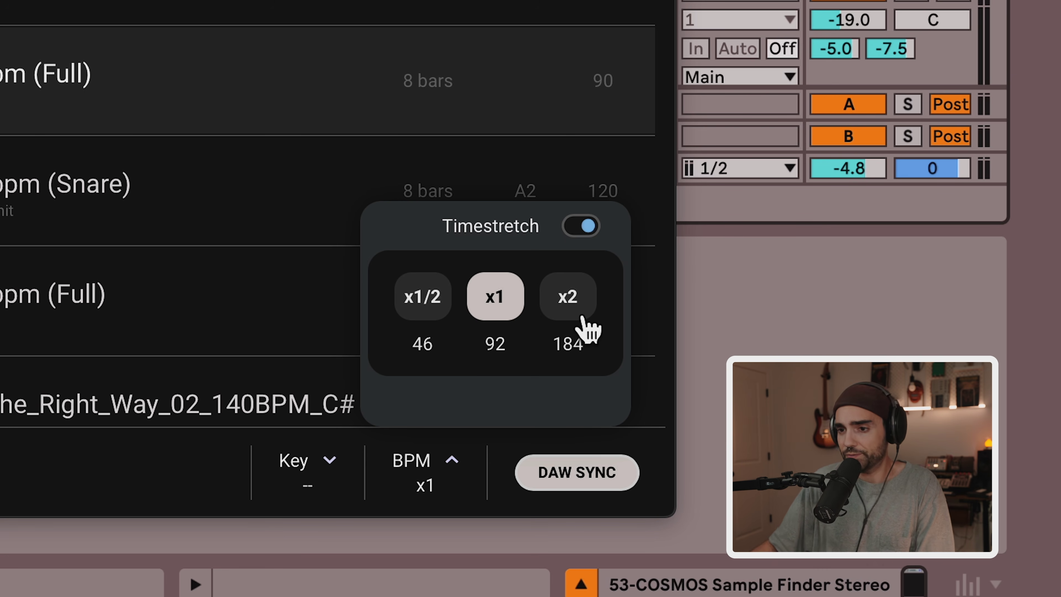
# Step: Set the sample transposition key to D major
pyautogui.click(330, 460)
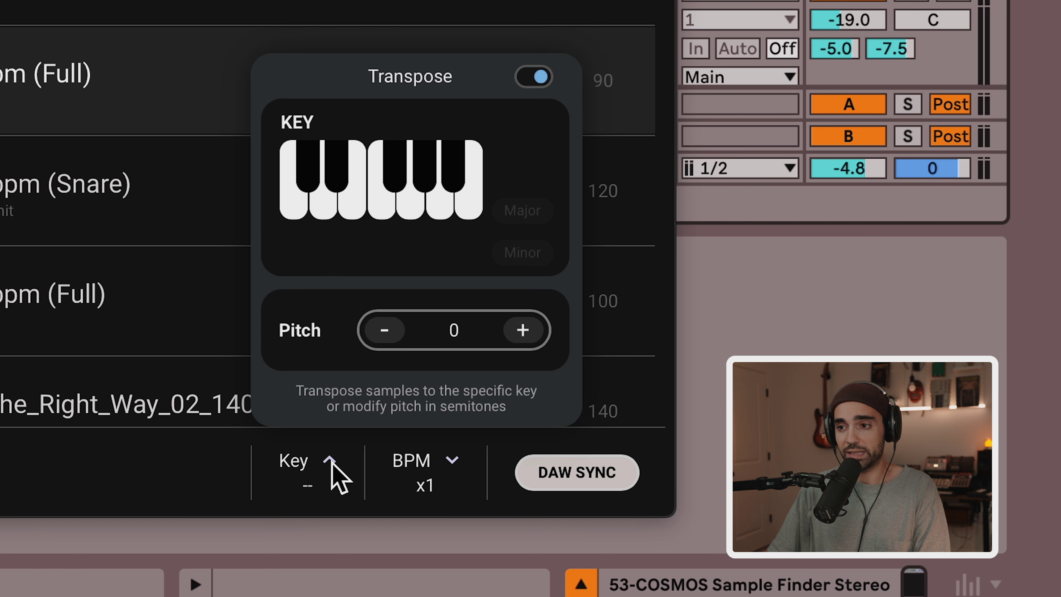
pyautogui.click(326, 211)
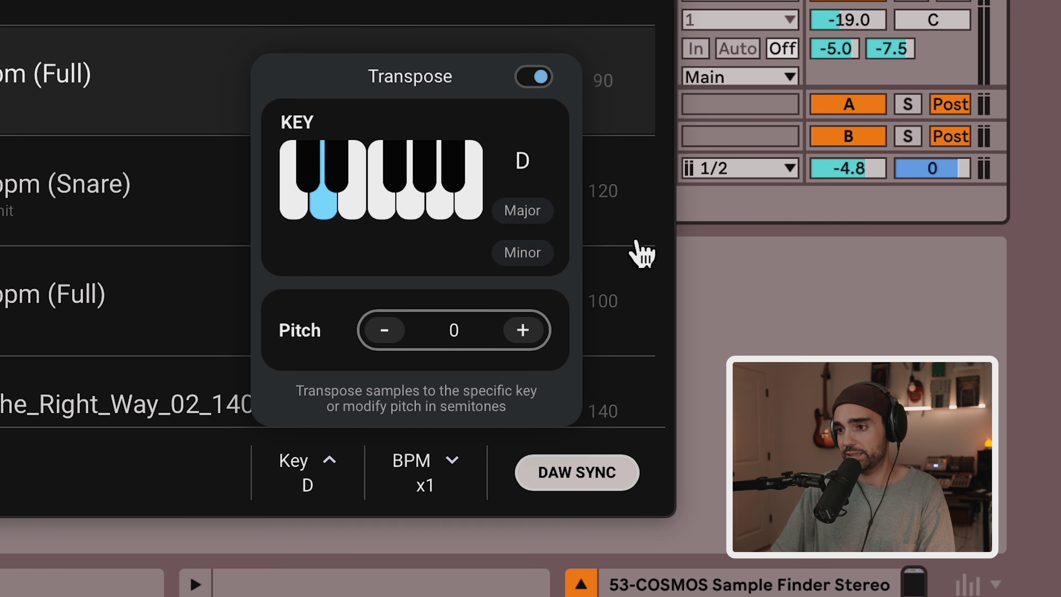
pyautogui.click(524, 213)
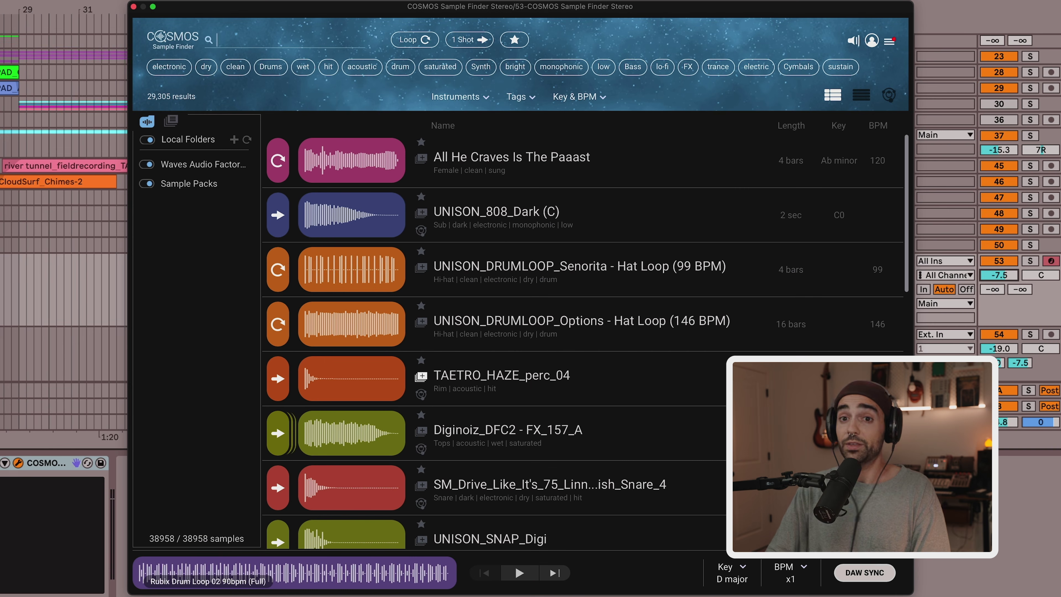
# Step: Search the library for vocal and restrict the results to loops tagged Female
pyautogui.write('cal')
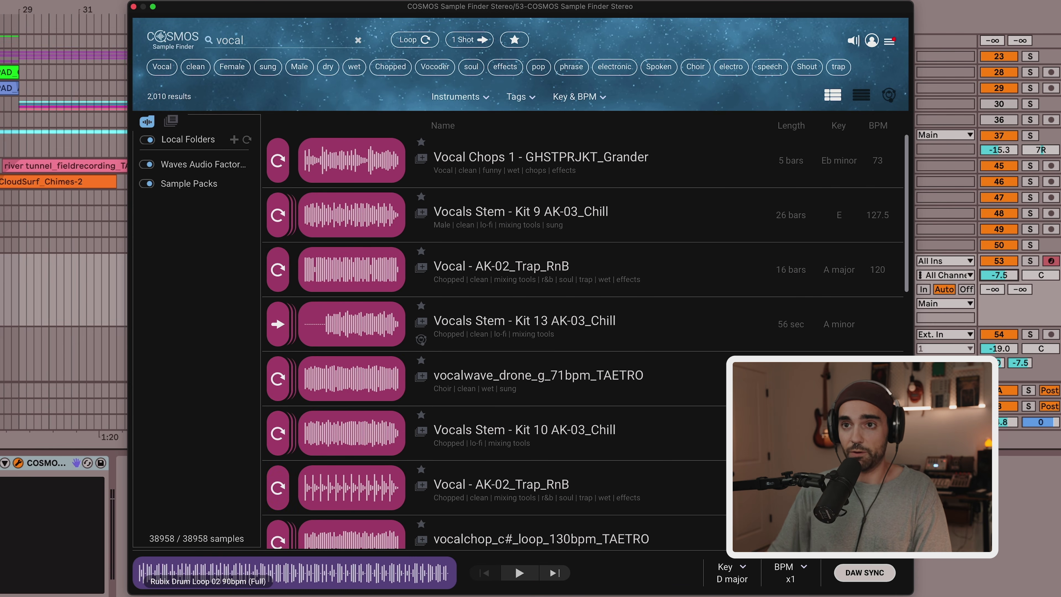
pyautogui.click(410, 42)
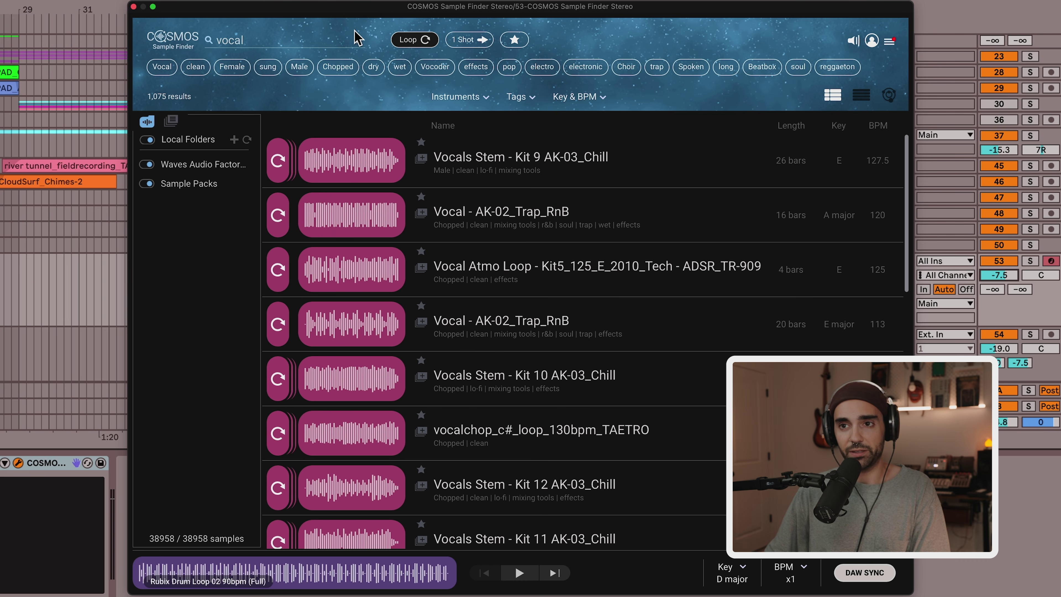
pyautogui.click(232, 68)
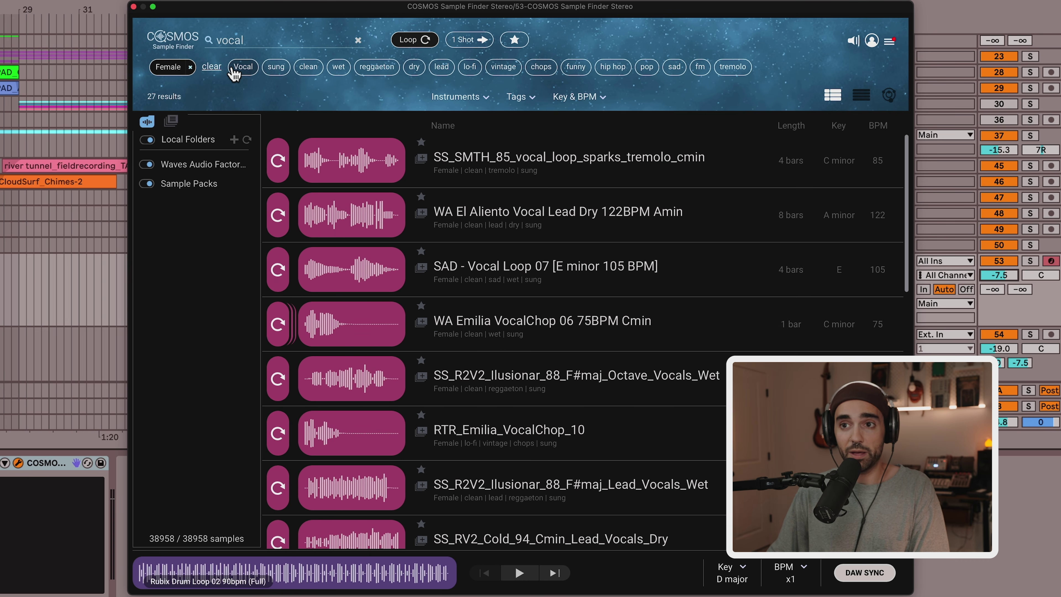
# Step: Audition the vocal loop SS_R2V2_Ilusionar_88_F#maj_Lead_Vocals_Wet against the song
pyautogui.click(267, 451)
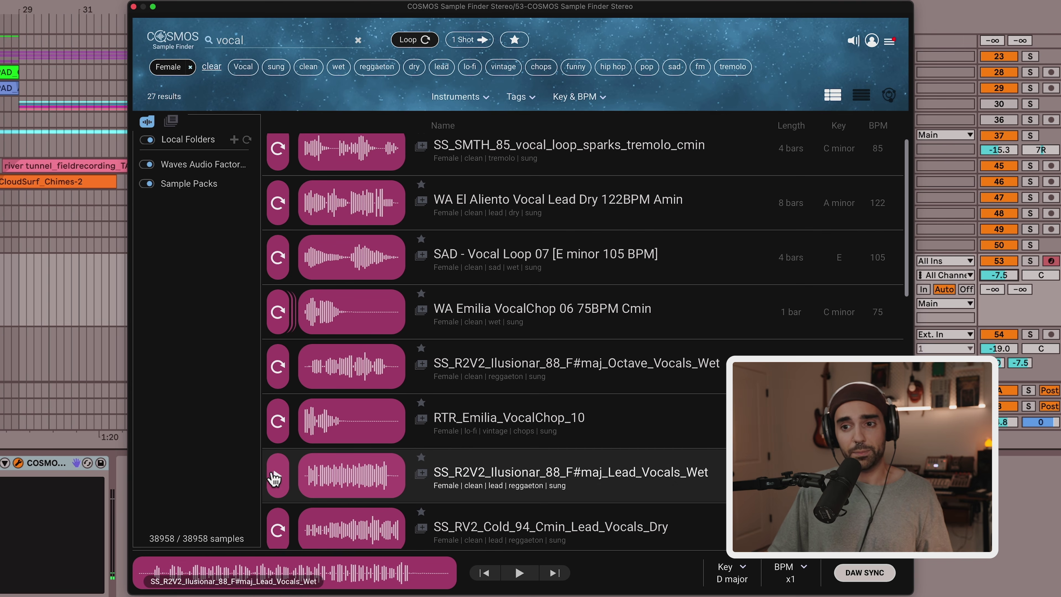
pyautogui.click(276, 478)
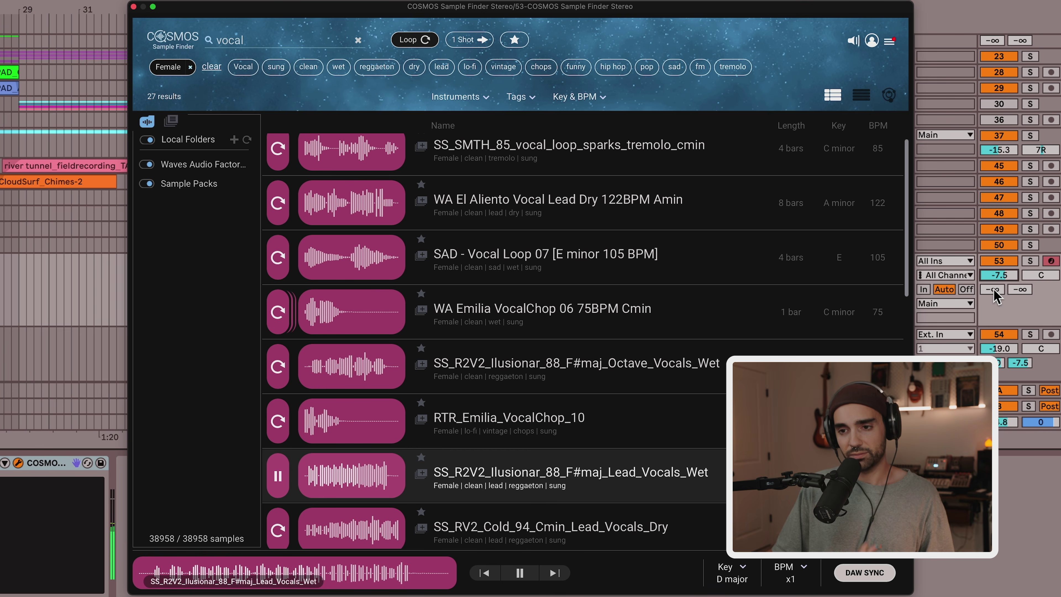
pyautogui.scroll(-3, 619, 367)
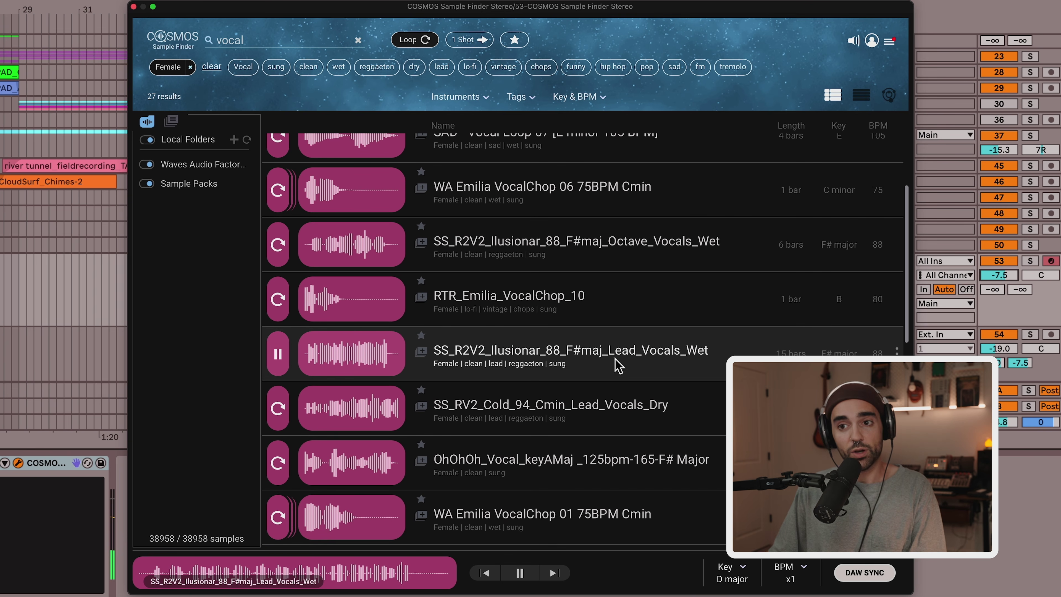
# Step: Audition the vocal loop SS_RV2_Cold_94_Cmin_Lead_Vocals_Dry, stopping playback when done
pyautogui.scroll(-2, 615, 365)
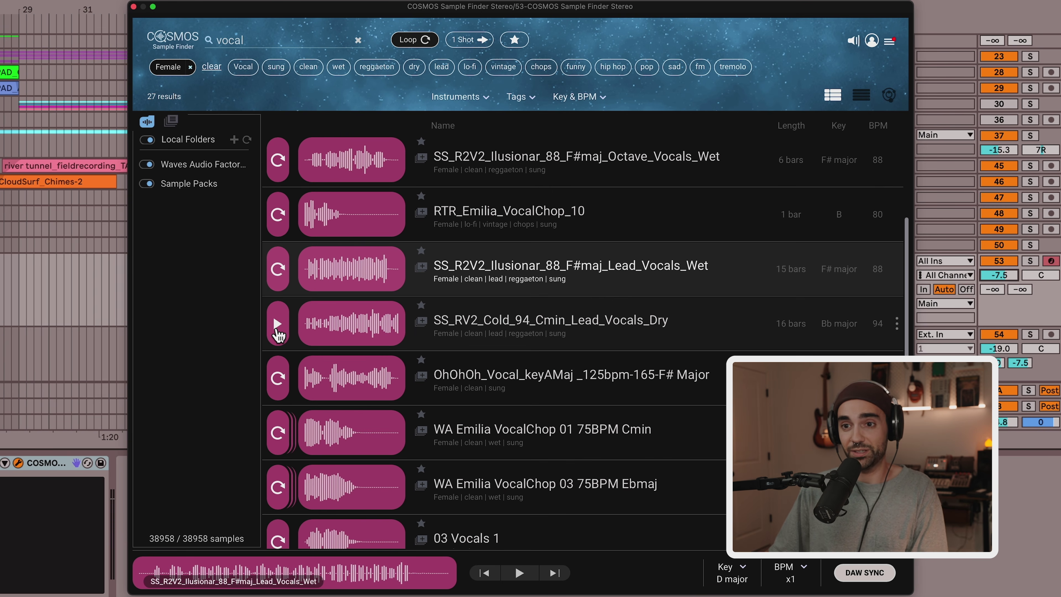
pyautogui.press('Down')
pyautogui.press('Down')
pyautogui.click(278, 325)
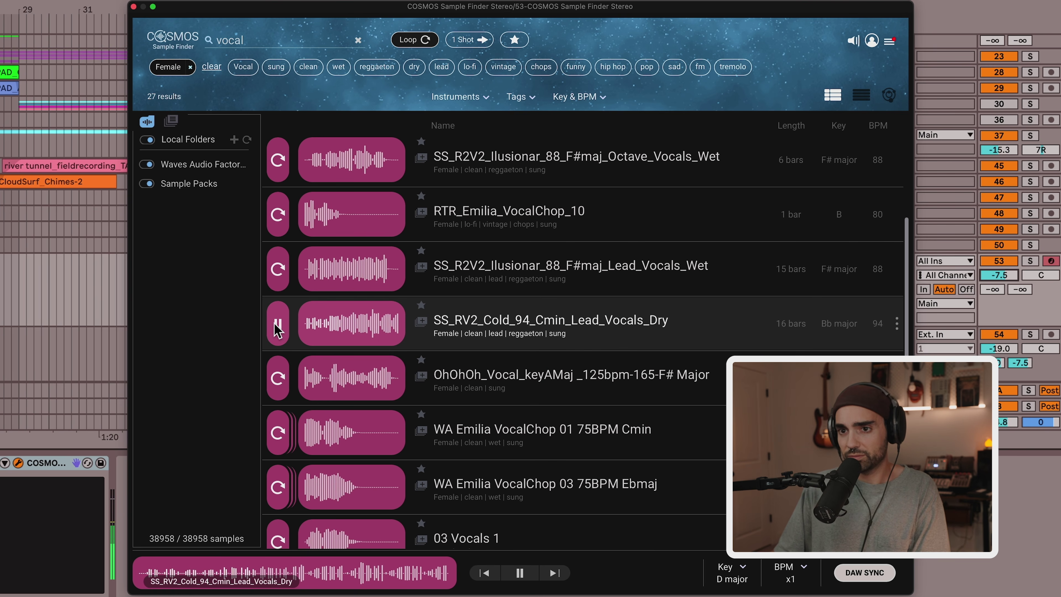
pyautogui.click(278, 324)
# Step: Look further through the female vocal loops and audition SS_R2V2_Ilusionar_88_F#maj_Lead_Vocals_Dry
pyautogui.scroll(-10, 279, 340)
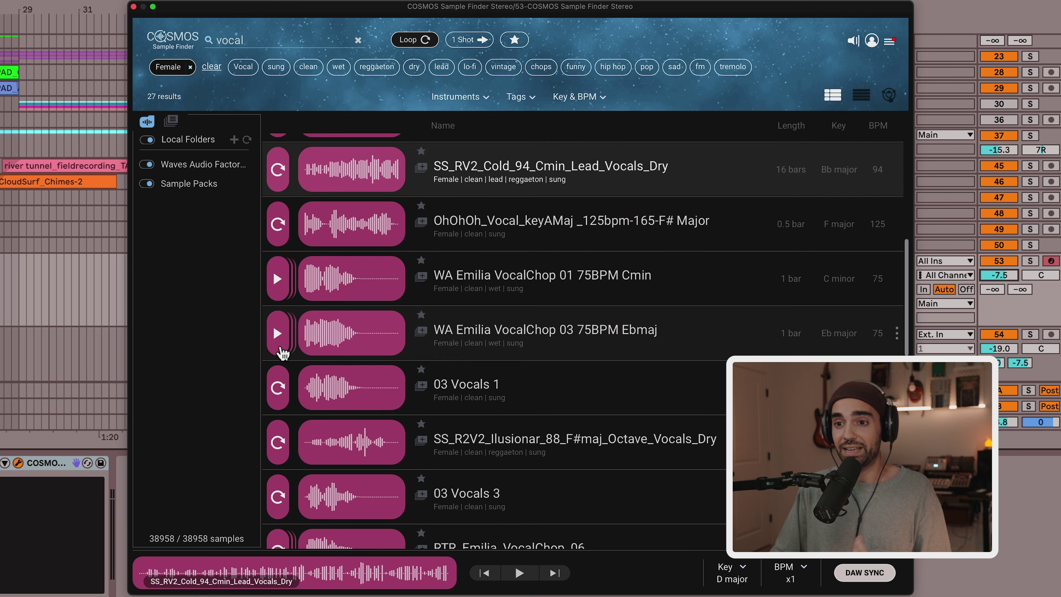
pyautogui.scroll(-2, 282, 353)
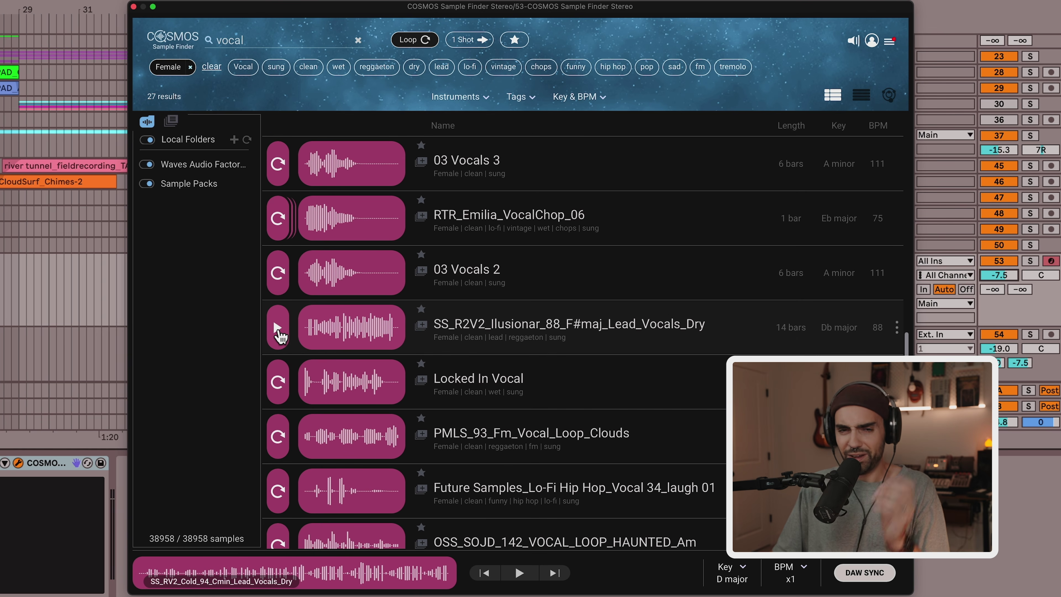
pyautogui.click(279, 331)
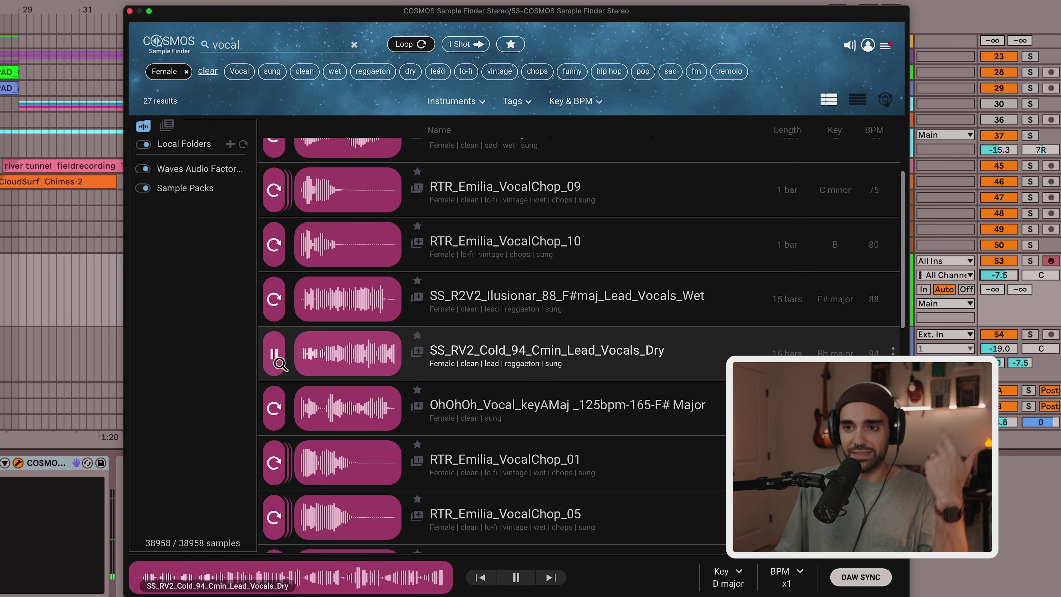
# Step: Set the COSMOS track's volume to -7.6 dB and its send A to -7.0 dB, and stop the vocal preview
pyautogui.moveTo(995, 293); pyautogui.dragTo(995, 278)
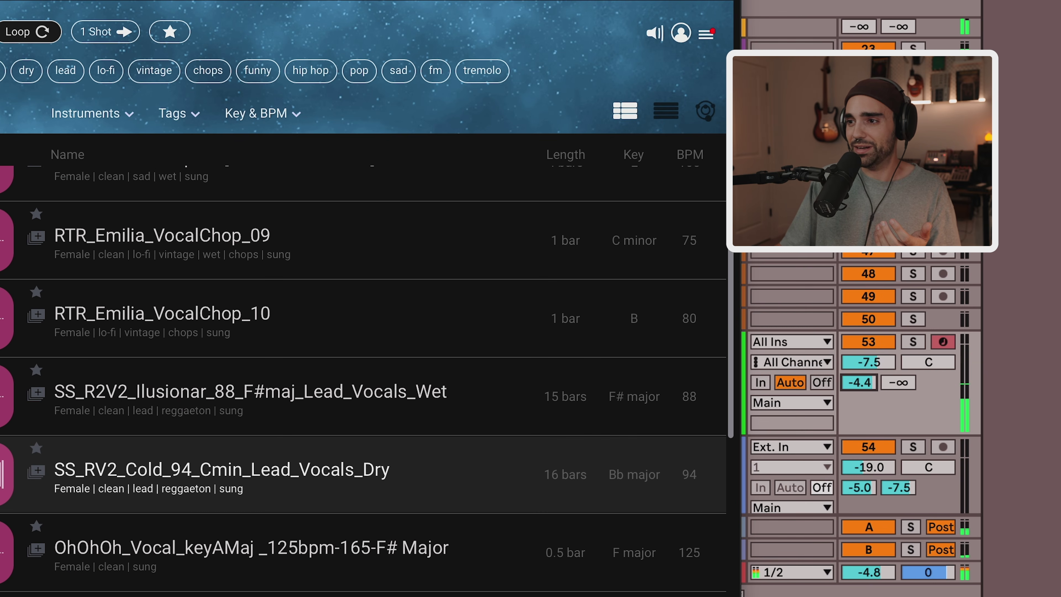
pyautogui.moveTo(876, 367); pyautogui.dragTo(877, 365)
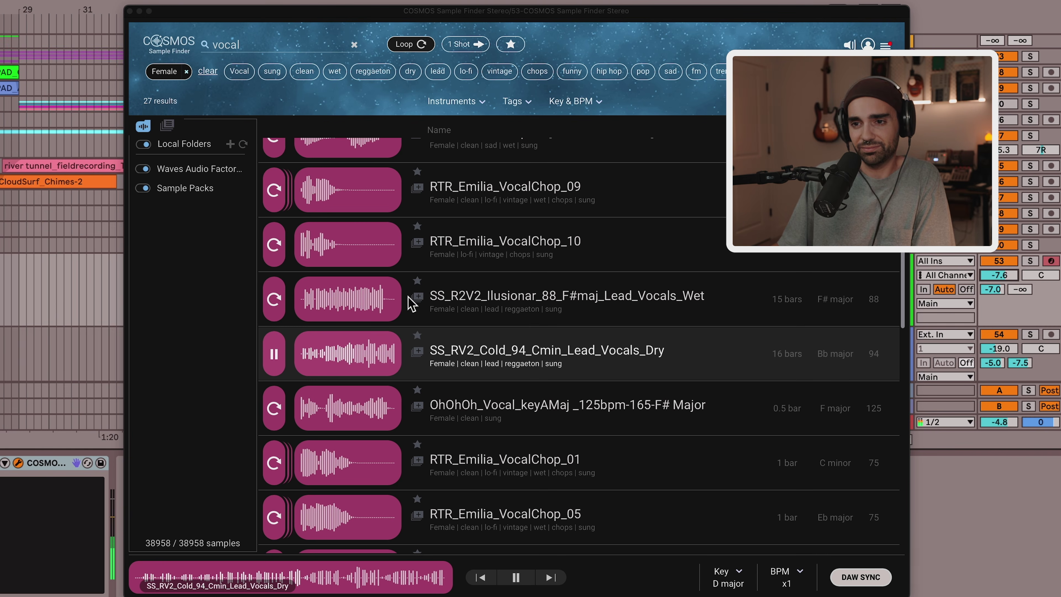
pyautogui.click(274, 358)
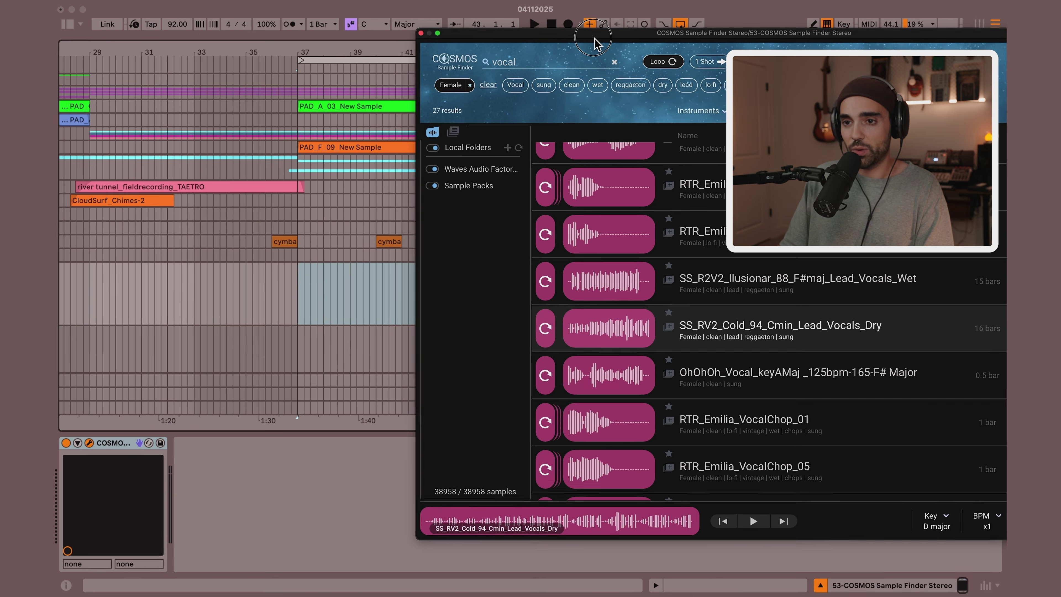
# Step: Place SS_RV2_Cold_94_Cmin_Lead_Vocals_Dry at bar 37 on the audio track below COSMOS, and open the sample finder's preview key options
pyautogui.moveTo(608, 334); pyautogui.dragTo(302, 350)
pyautogui.scroll(-3, 317, 351)
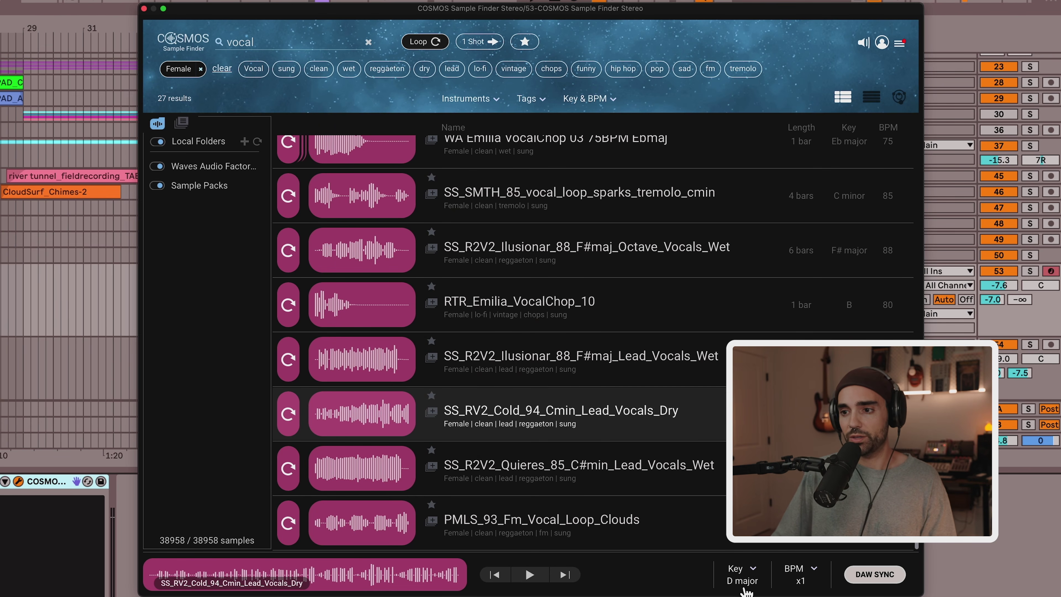
pyautogui.click(741, 575)
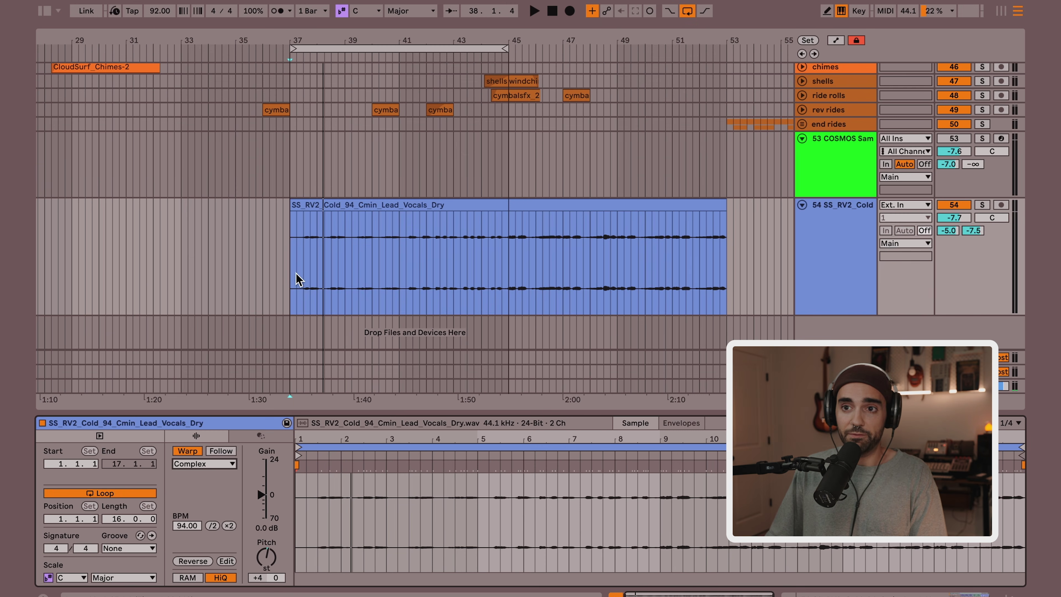
# Step: Play the song from the start of the vocal clip at bar 37 to hear it in context
pyautogui.click(294, 279)
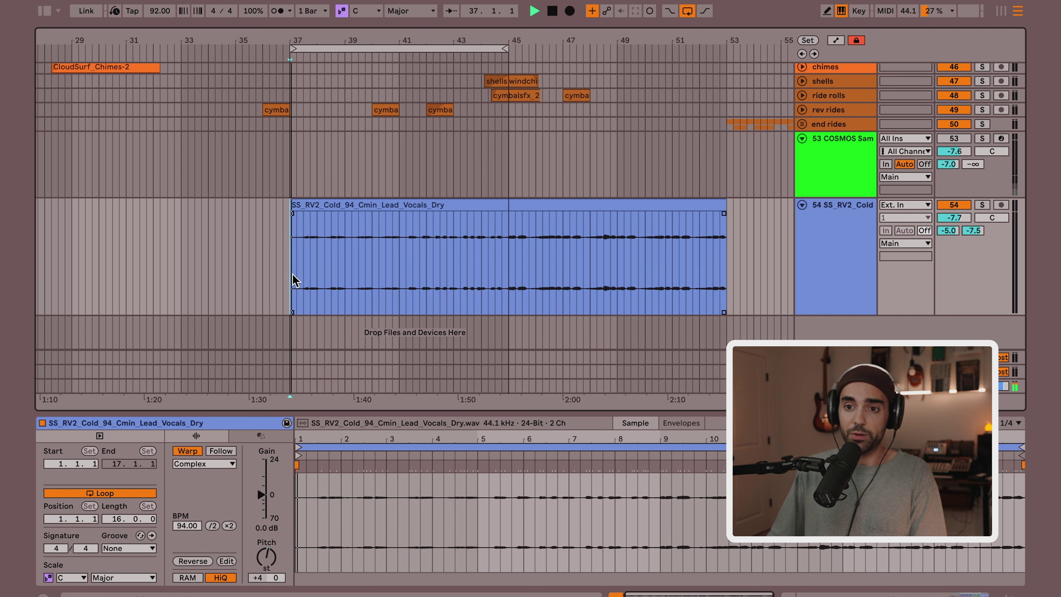
pyautogui.hscroll(1, 293, 279)
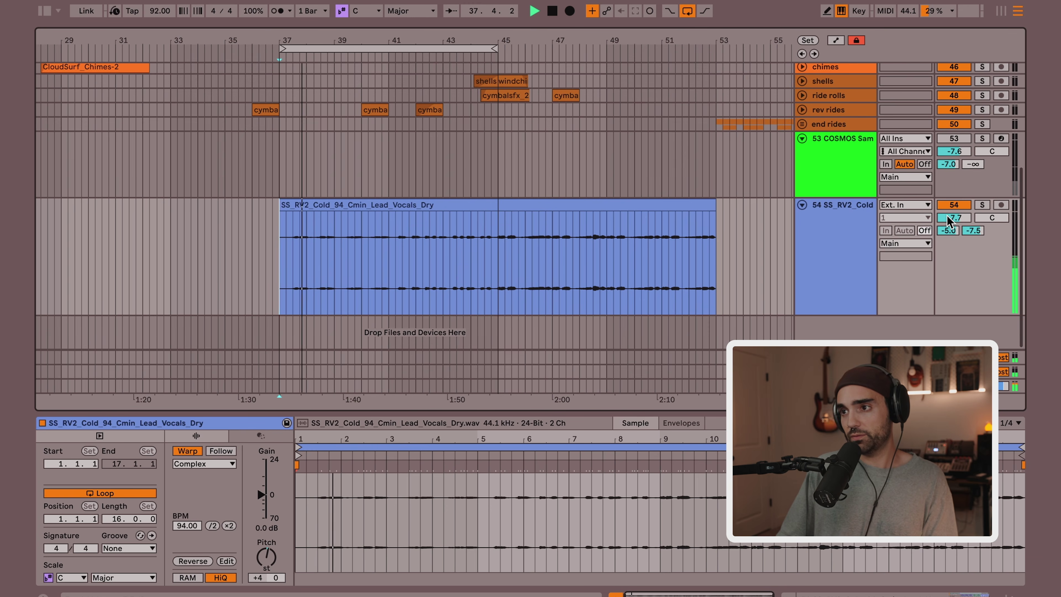
pyautogui.scroll(1, 883, 230)
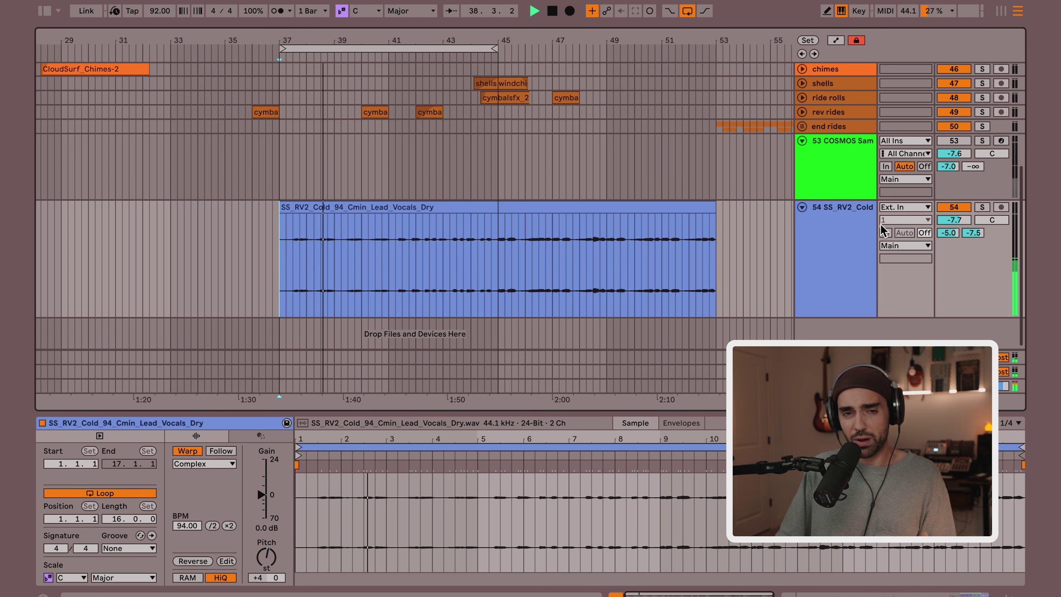
# Step: Set the vocal clip's warp mode to Complex Pro and its gain to 2.1 dB, and shorten its end to about bar 46
pyautogui.click(212, 467)
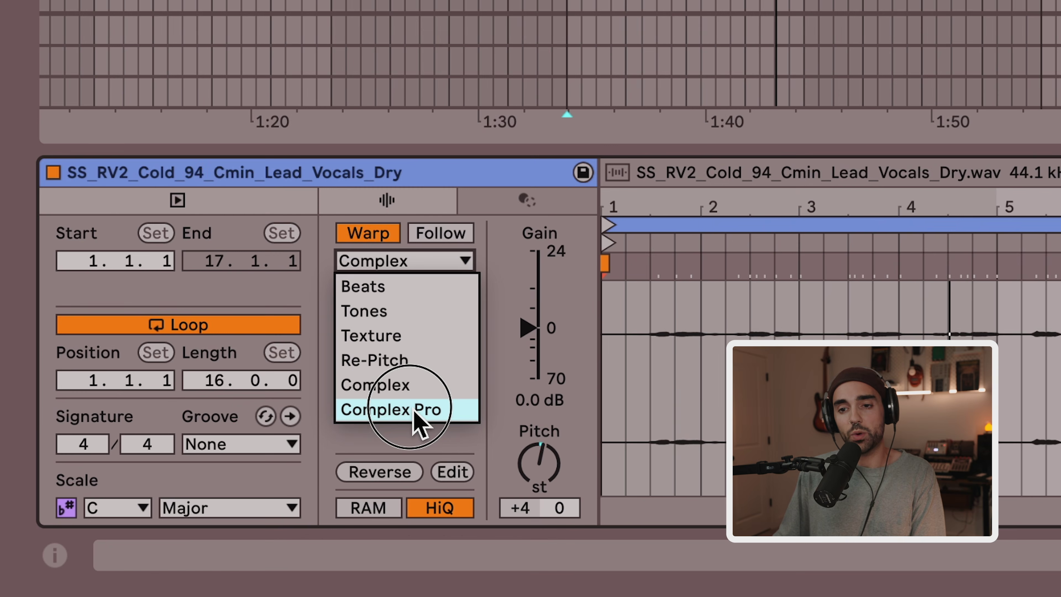
pyautogui.click(266, 498)
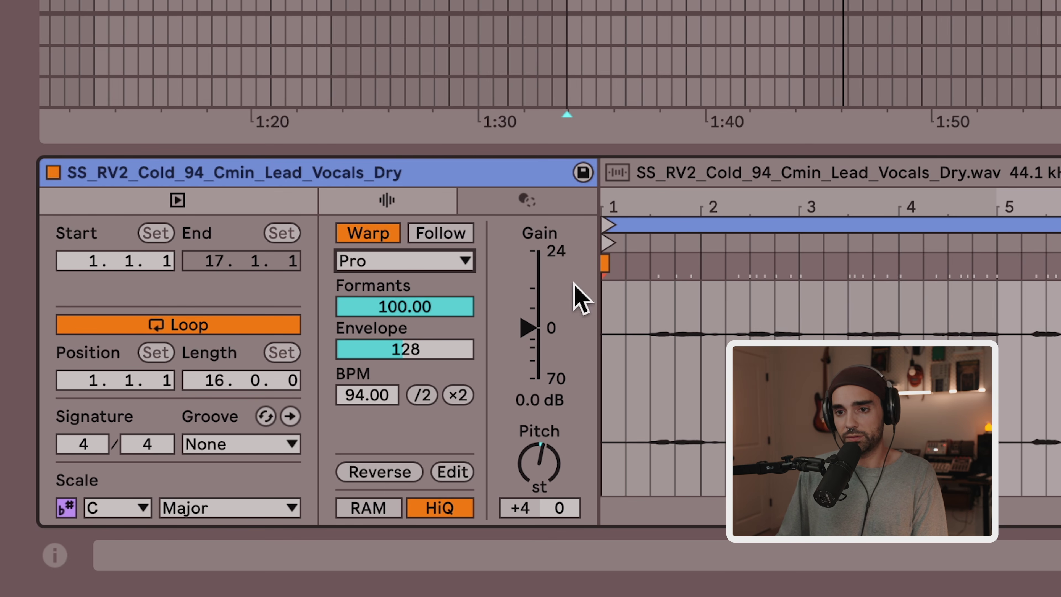
pyautogui.moveTo(525, 331); pyautogui.dragTo(525, 322)
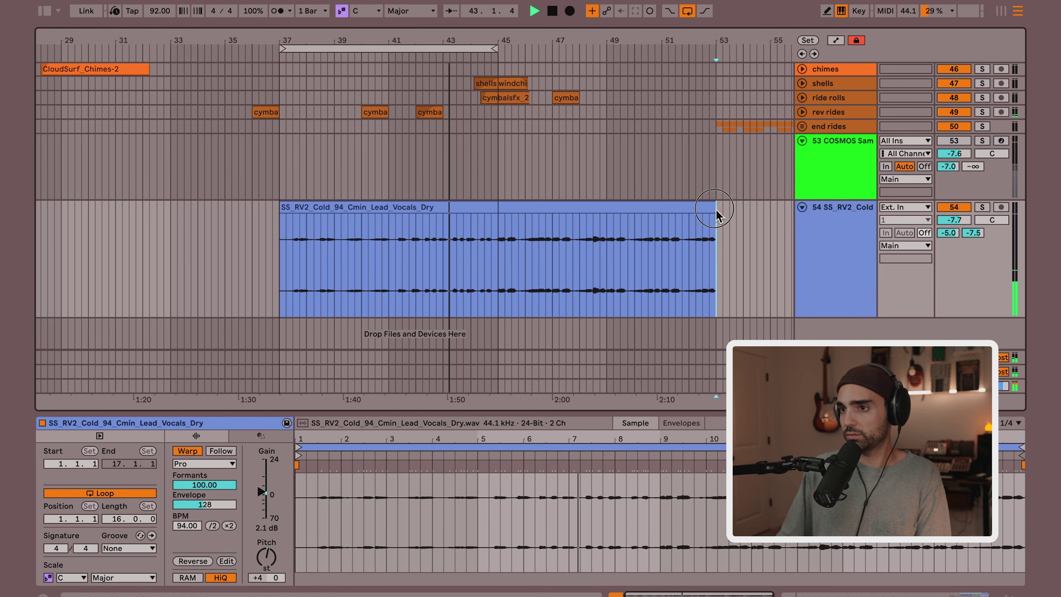
pyautogui.moveTo(714, 211); pyautogui.dragTo(522, 217)
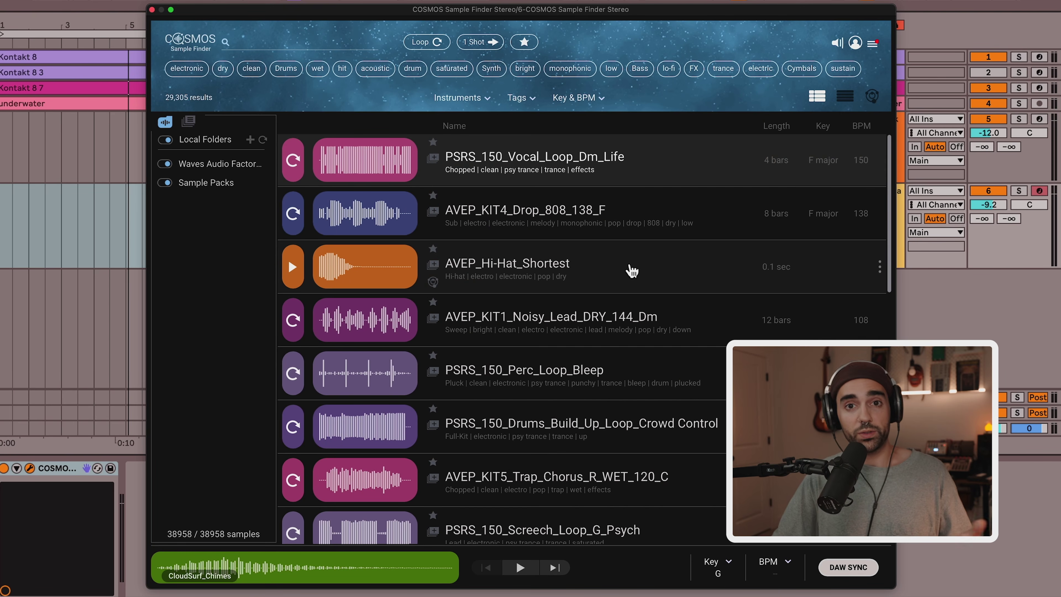
# Step: Mark PSRS_150_Vocal_Loop_Dm_Life and AVEP_KIT1_Noisy_Lead_DRY_144_Dm as favourites, and switch the favourites filter on and off again
pyautogui.click(439, 314)
pyautogui.click(438, 418)
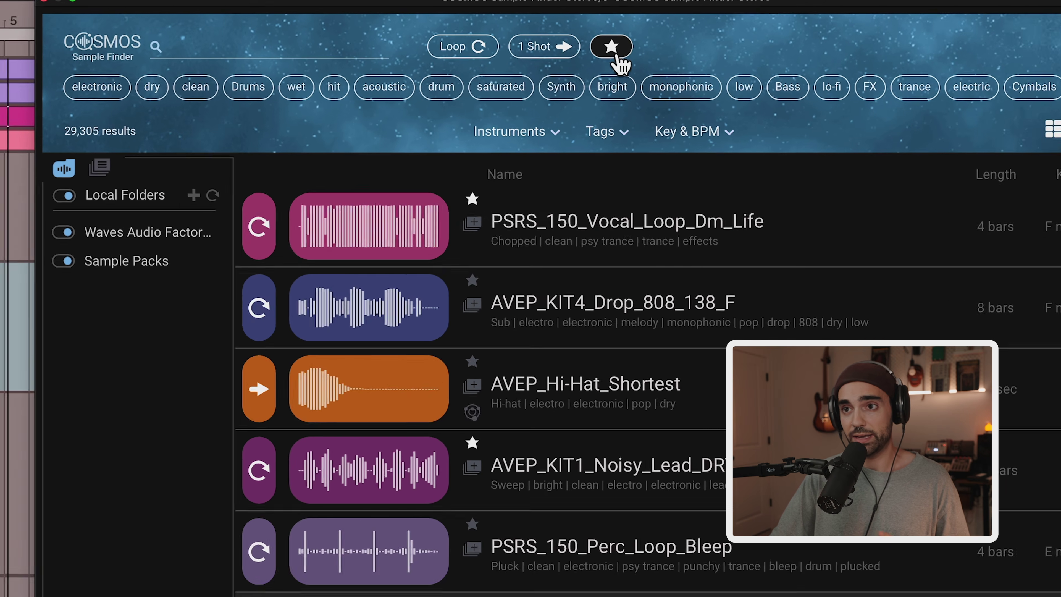
pyautogui.click(525, 43)
pyautogui.click(635, 54)
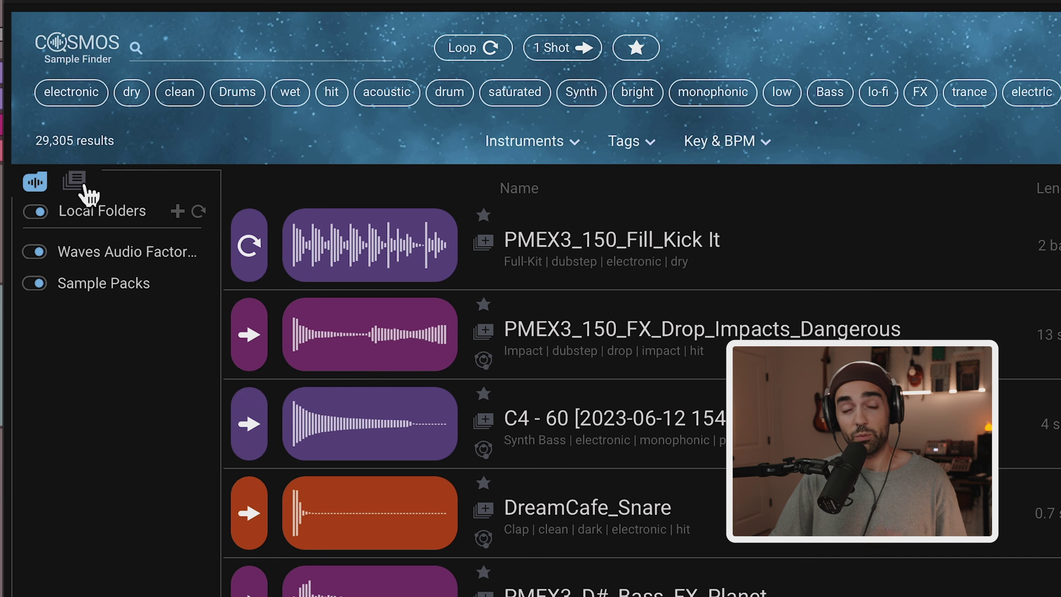
# Step: Restrict the results to the Dreamy lofi collection and audition CloudSurf_Chimes and Future Samples_Haunted SFX_125
pyautogui.click(75, 180)
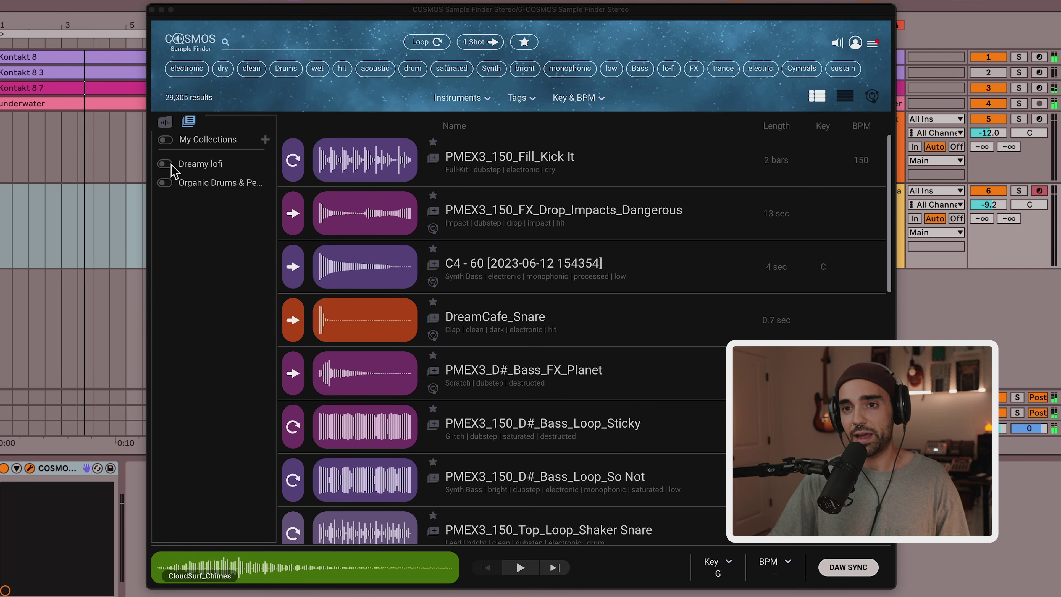
pyautogui.click(40, 253)
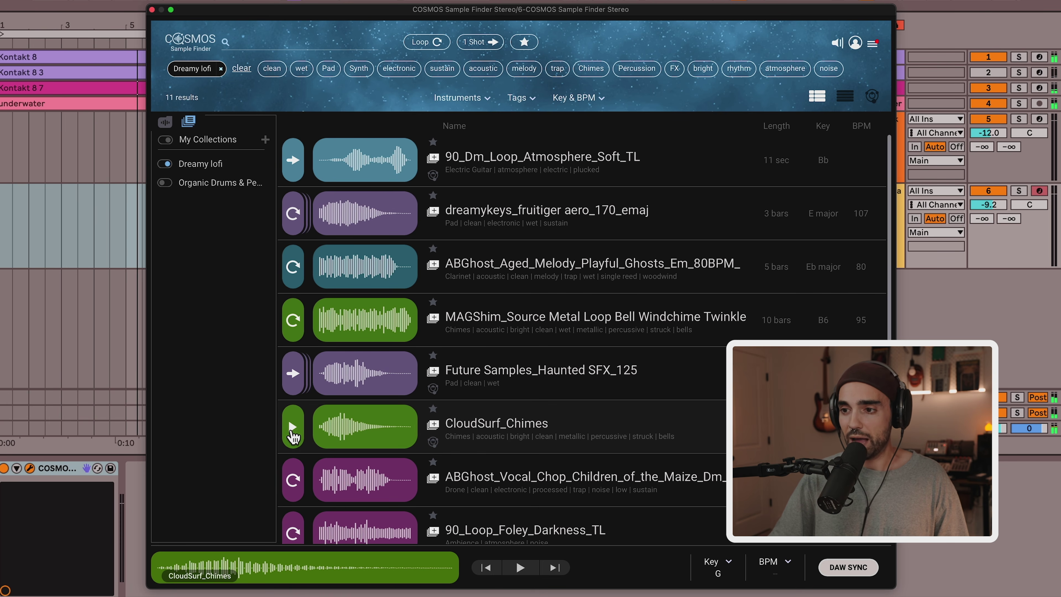
pyautogui.click(293, 434)
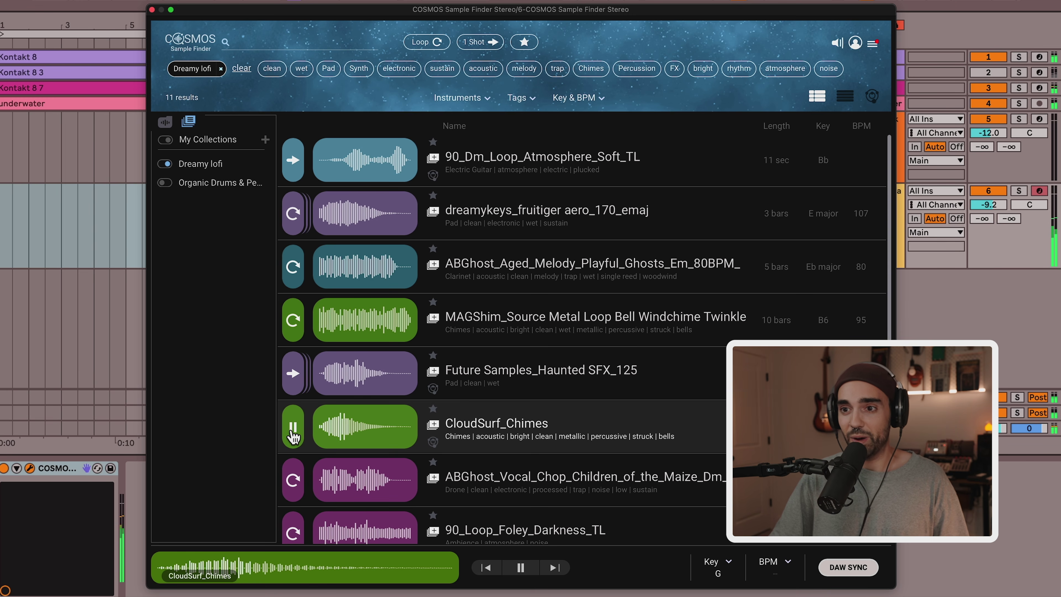
pyautogui.click(296, 378)
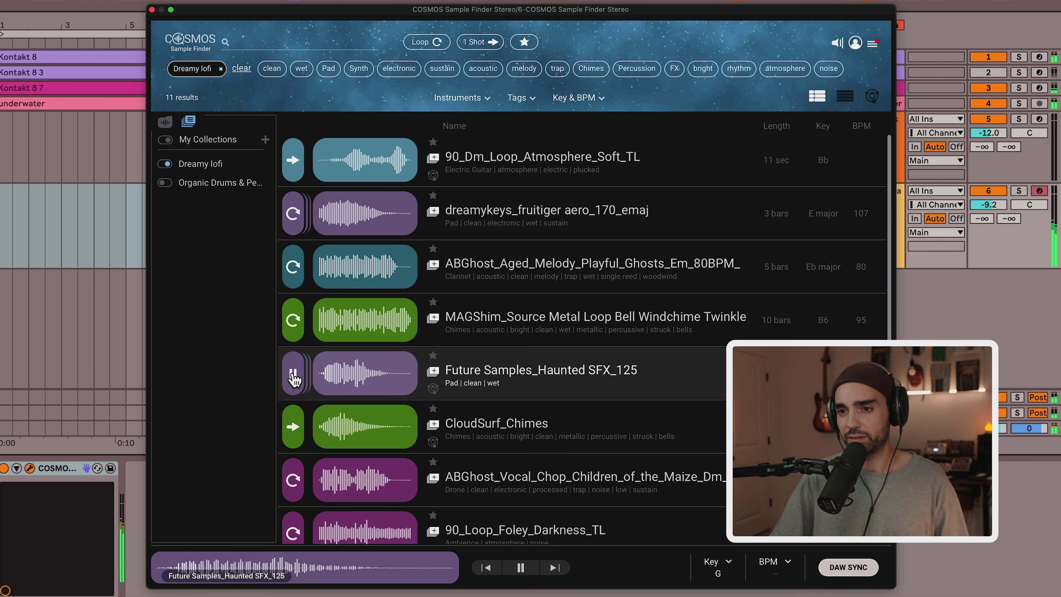
pyautogui.click(294, 377)
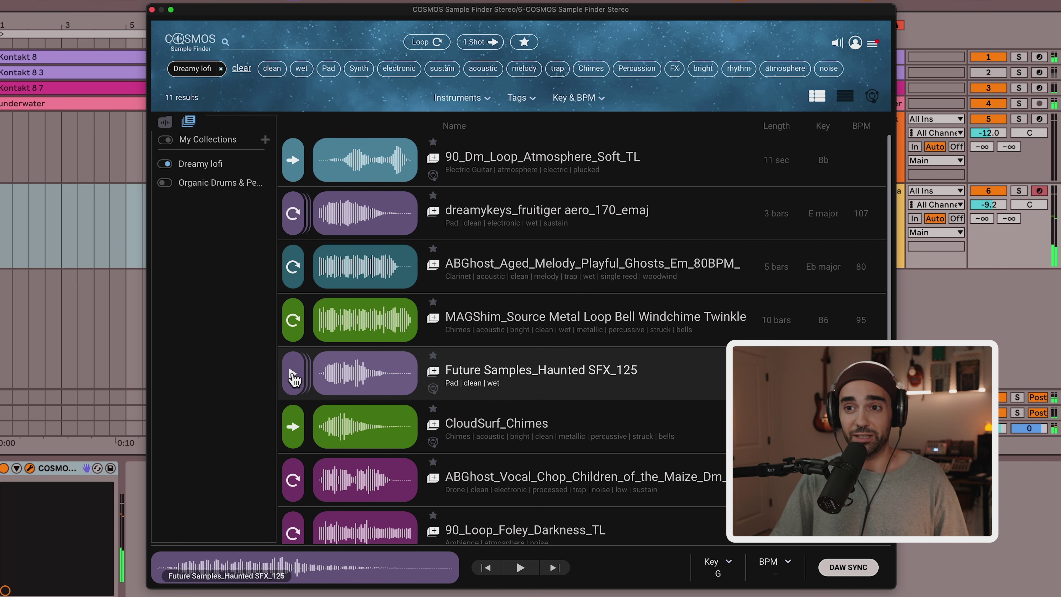
# Step: Place CloudSurf_Chimes at bar 1 on a new audio track, play it with the song and set its track volume to -17.8 dB
pyautogui.moveTo(347, 405); pyautogui.dragTo(10, 289)
pyautogui.press('space')
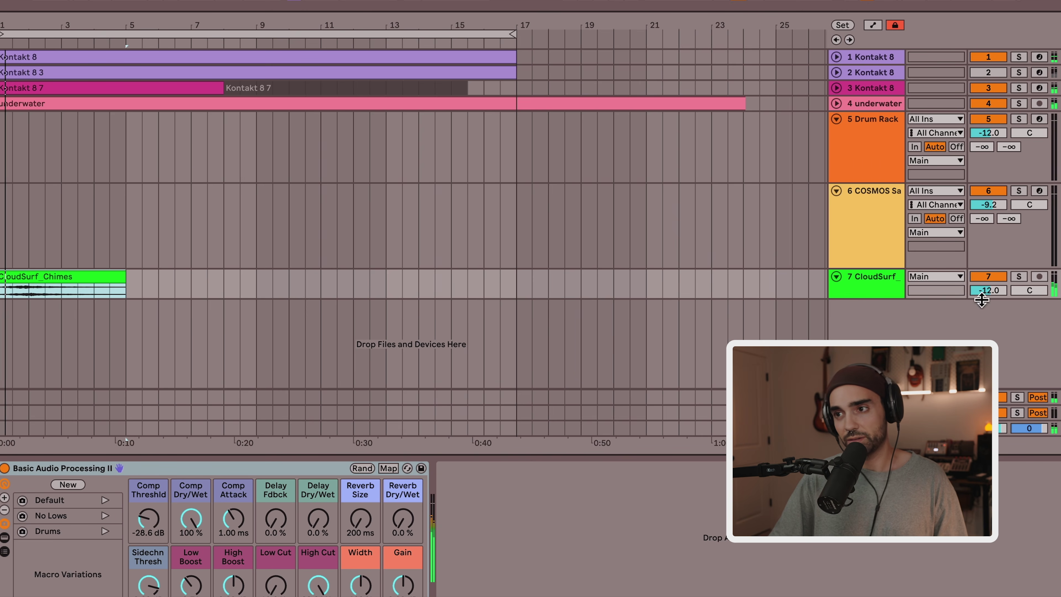
pyautogui.moveTo(878, 299); pyautogui.dragTo(988, 311)
# Step: Include the Organic Drums & Perc collection, search for kick, and audition RTR_Kick_14 and Vibes_V1_Bonus_LoFi_Kick_09
pyautogui.click(859, 232)
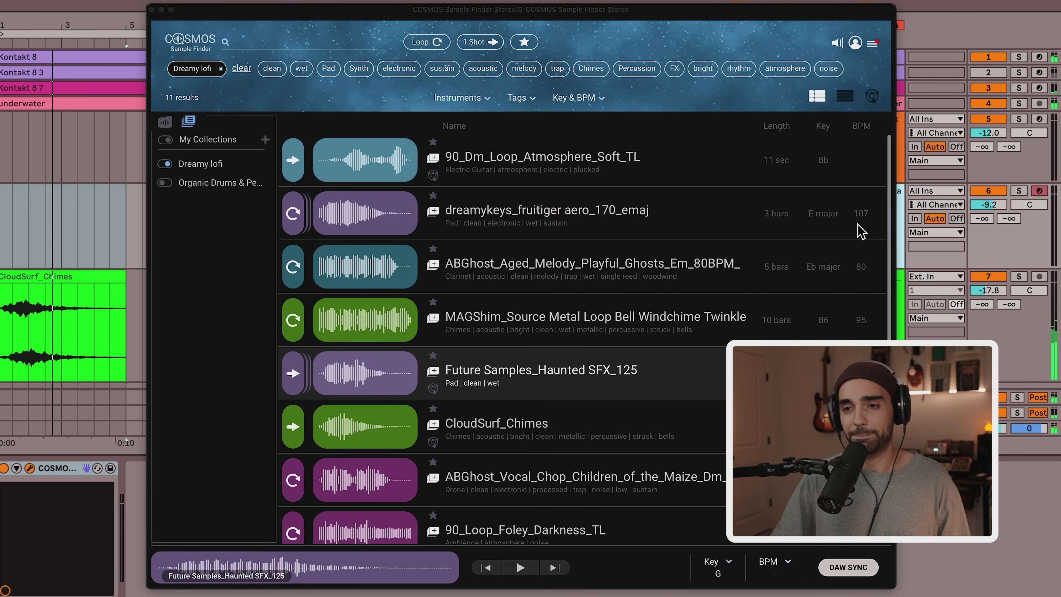
pyautogui.scroll(-1, 545, 247)
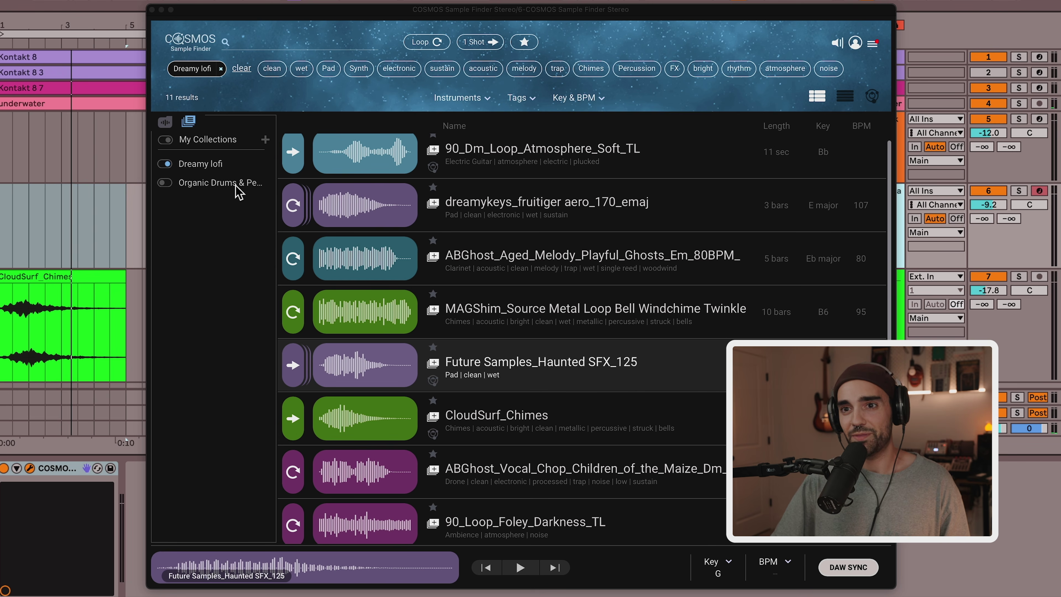
pyautogui.click(199, 186)
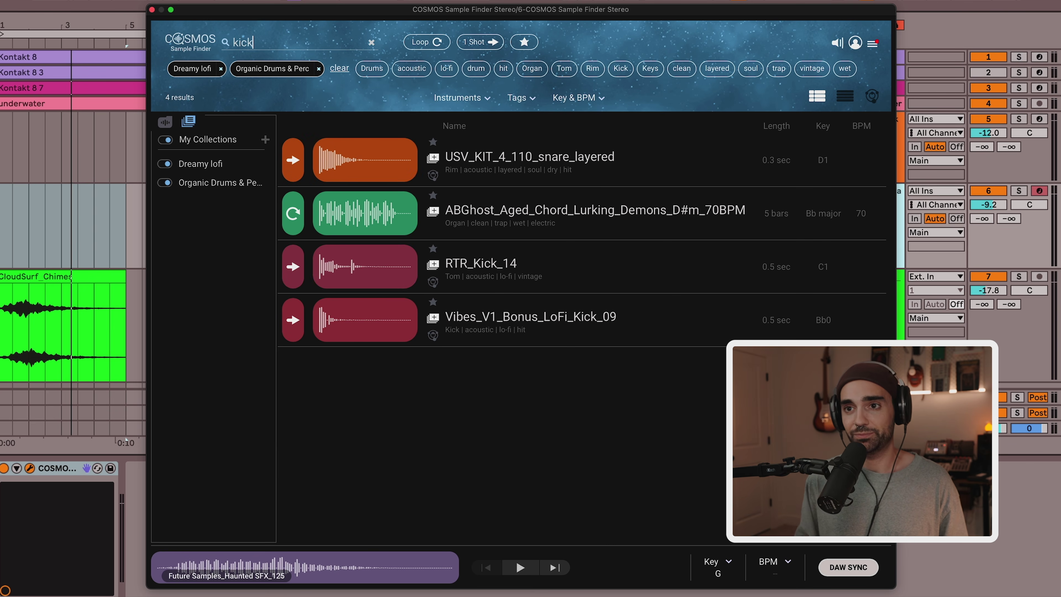
pyautogui.click(301, 177)
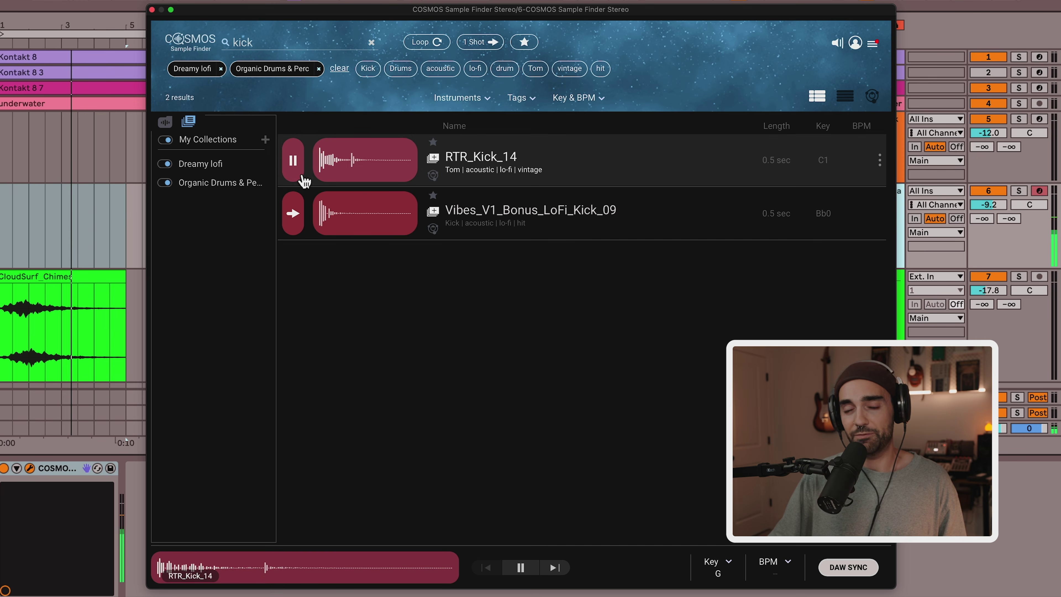
pyautogui.click(301, 215)
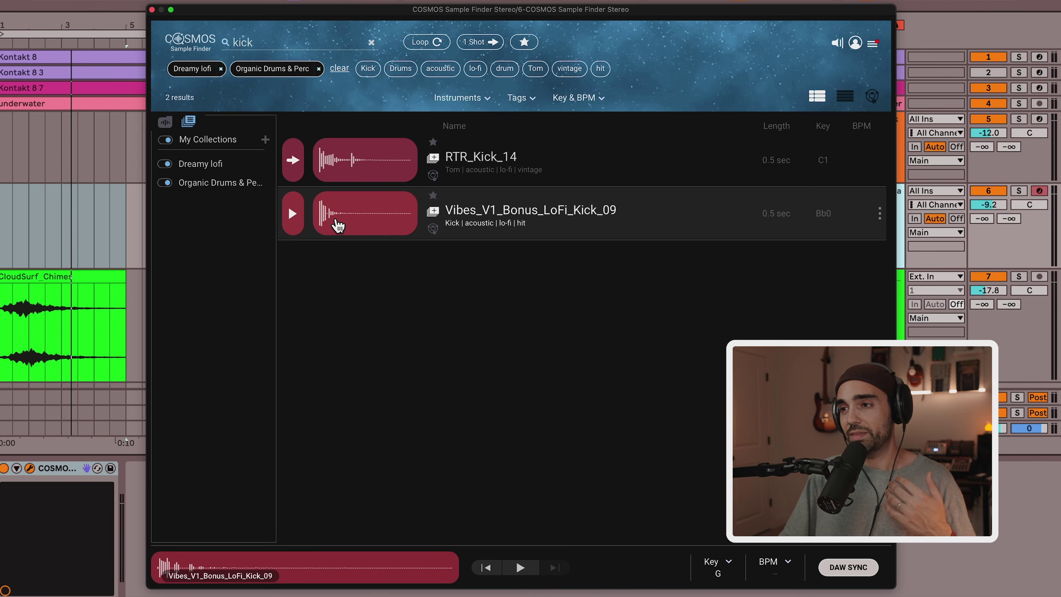
# Step: Load Vibes_V1_Bonus_LoFi_Kick_09 onto Drum Rack pad C1 and OS_HAF_Machine Perc, found by searching perc, onto pad D1
pyautogui.moveTo(333, 222); pyautogui.dragTo(406, 380)
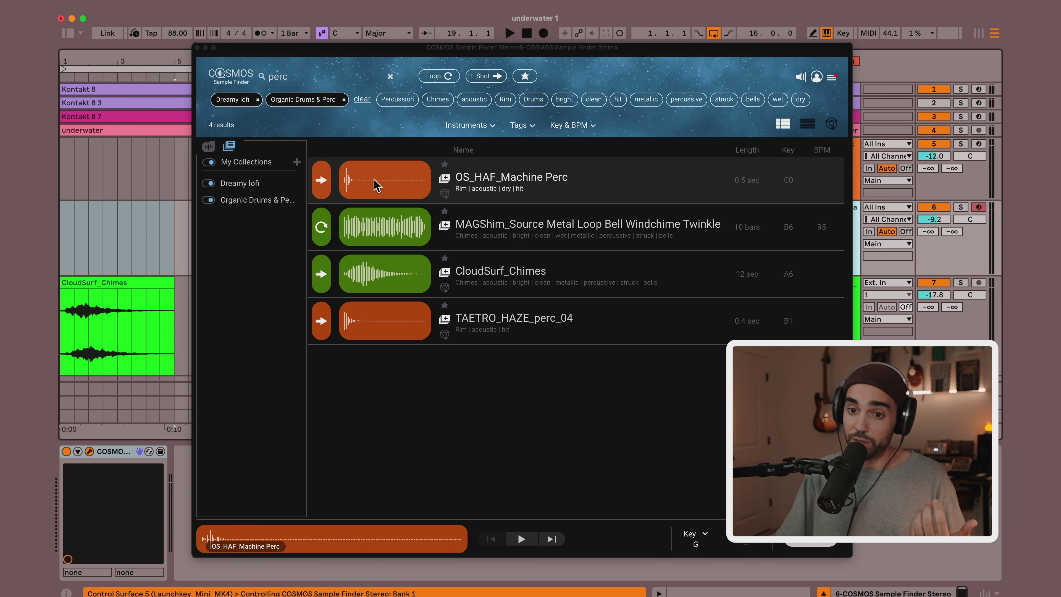
pyautogui.moveTo(855, 189); pyautogui.dragTo(180, 568)
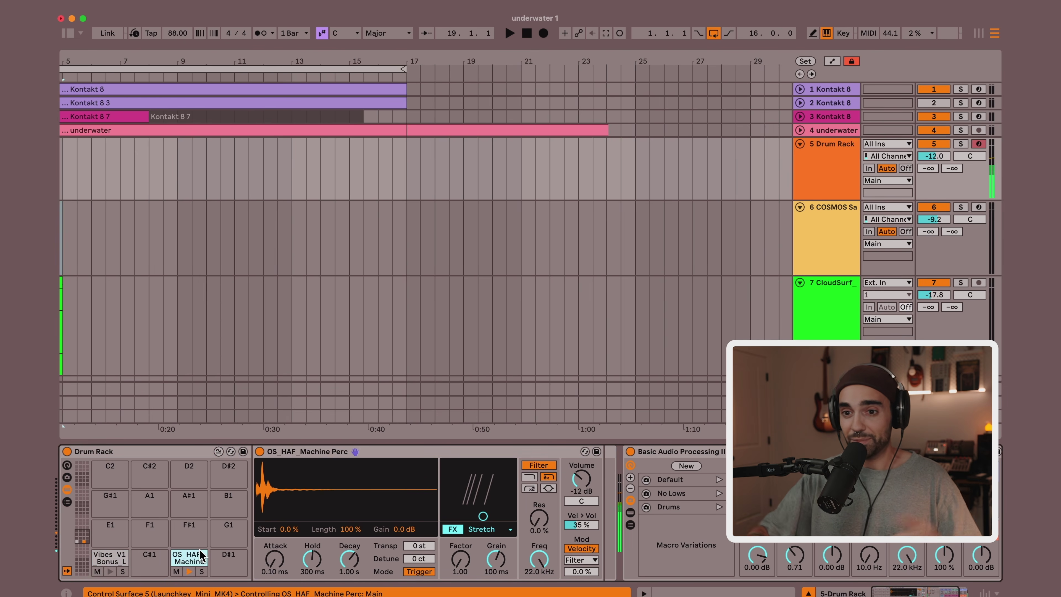
pyautogui.hscroll(-5, 300, 265)
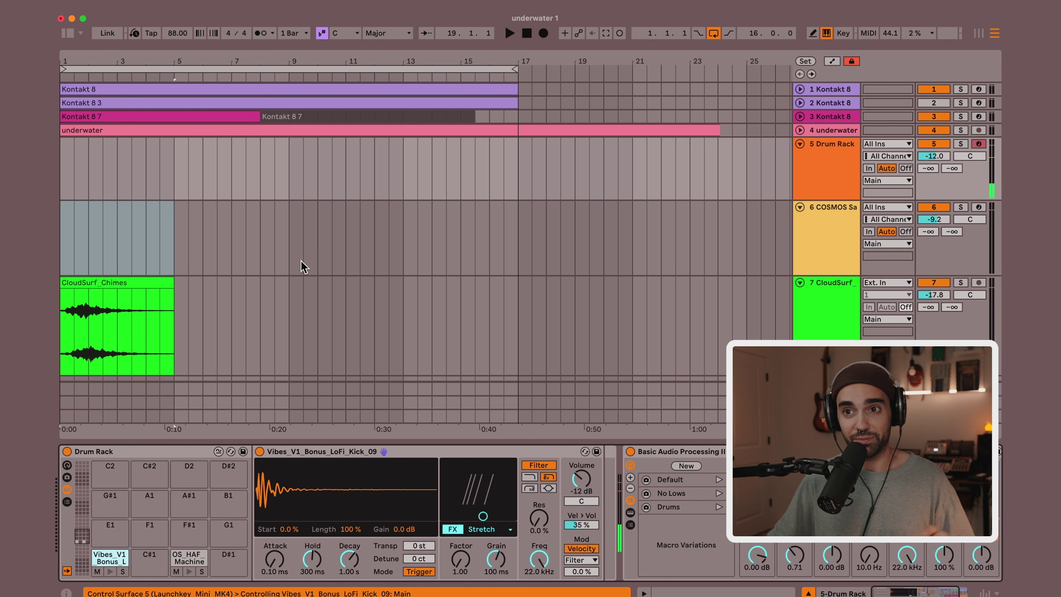
# Step: Turn off the collection filters, search the whole library for shaker and audition SHAKER_1_ 92 BPM with the song
pyautogui.click(302, 266)
pyautogui.scroll(-2, 297, 276)
pyautogui.scroll(5, 296, 276)
pyautogui.click(297, 274)
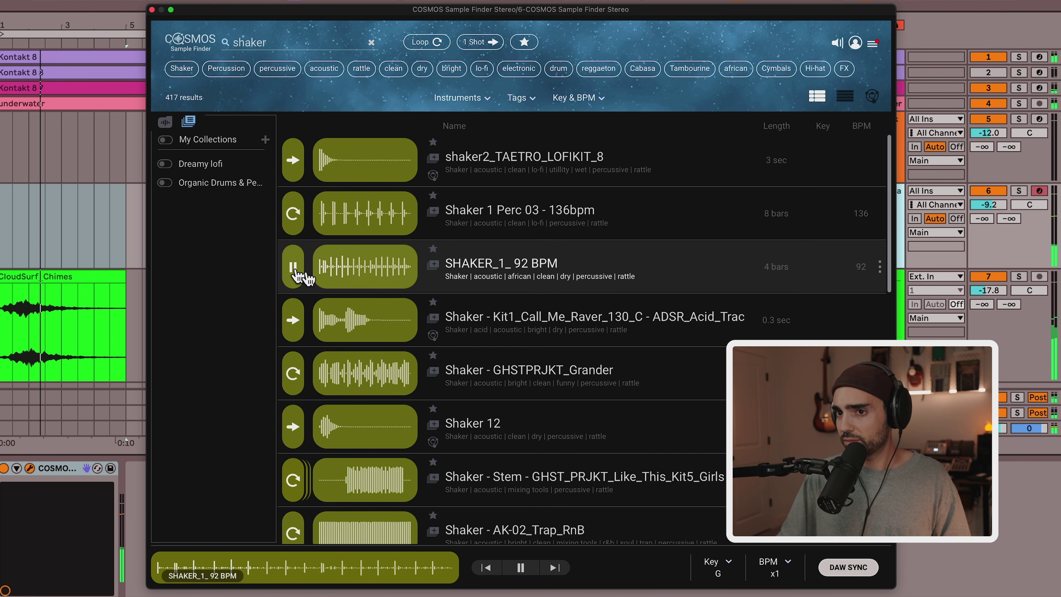
# Step: Place the SHAKER_1_ 92 BPM loop in the arrangement at bar 1, below the chimes track
pyautogui.scroll(-2, 116, 332)
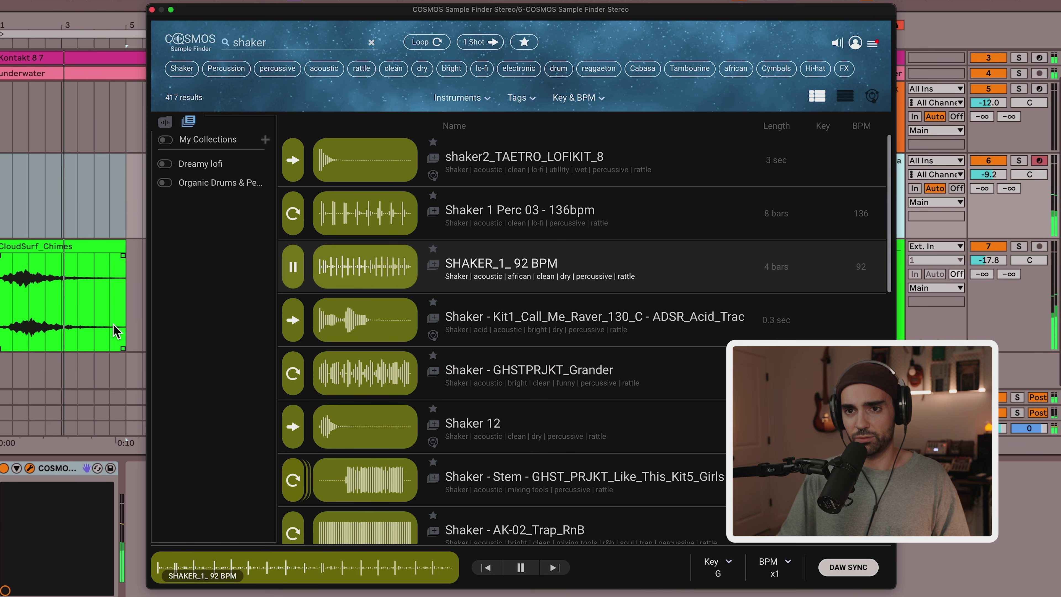
pyautogui.moveTo(347, 278); pyautogui.dragTo(13, 368)
pyautogui.scroll(-2, 82, 368)
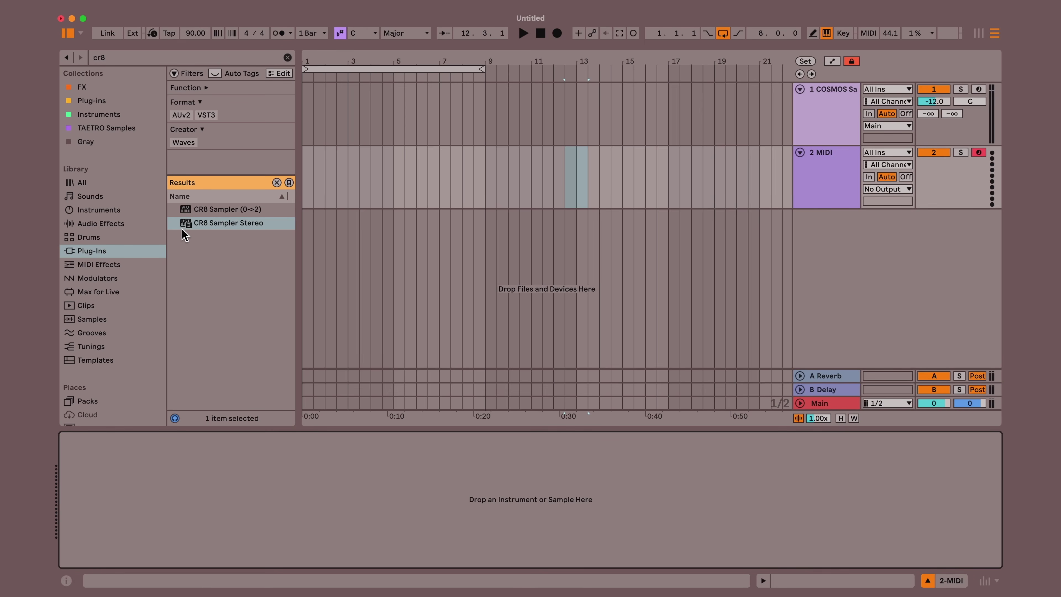
# Step: Load CR8 Sampler Stereo onto the empty MIDI track and open the COSMOS sample browser from within it
pyautogui.click(189, 228)
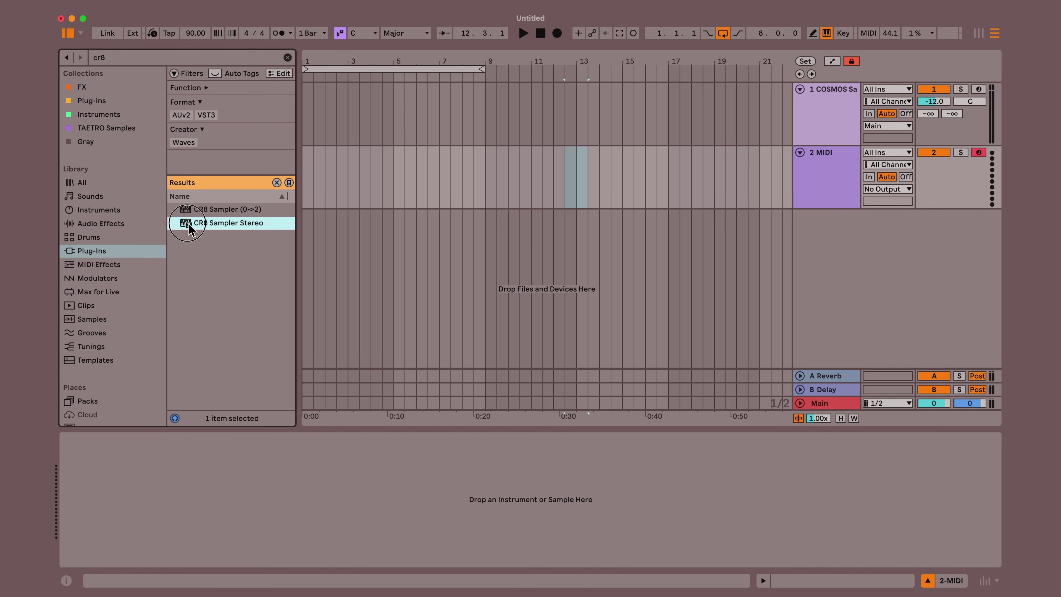
pyautogui.moveTo(828, 193); pyautogui.dragTo(830, 196)
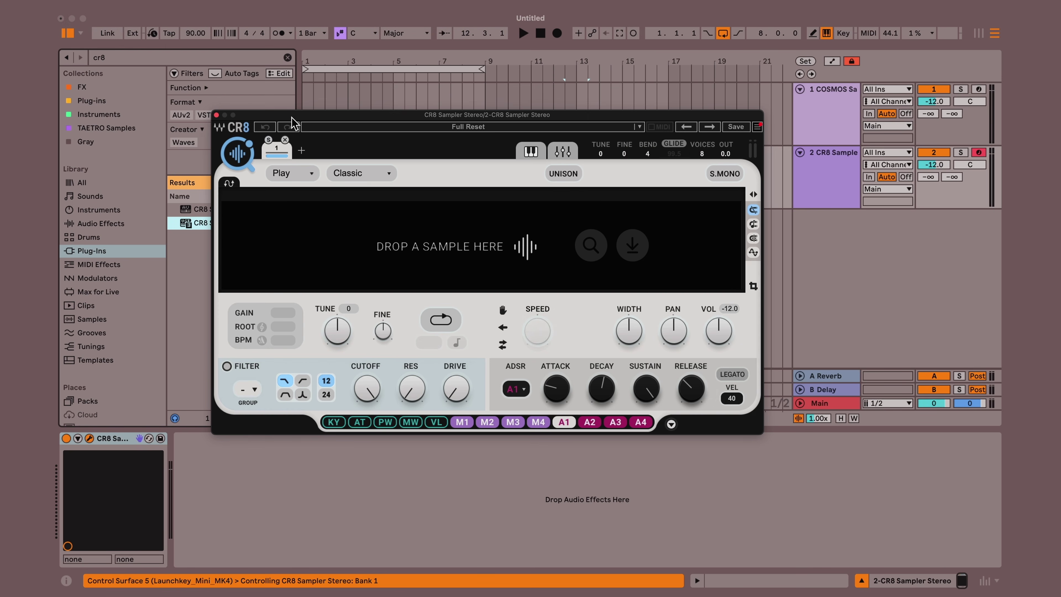
pyautogui.click(239, 155)
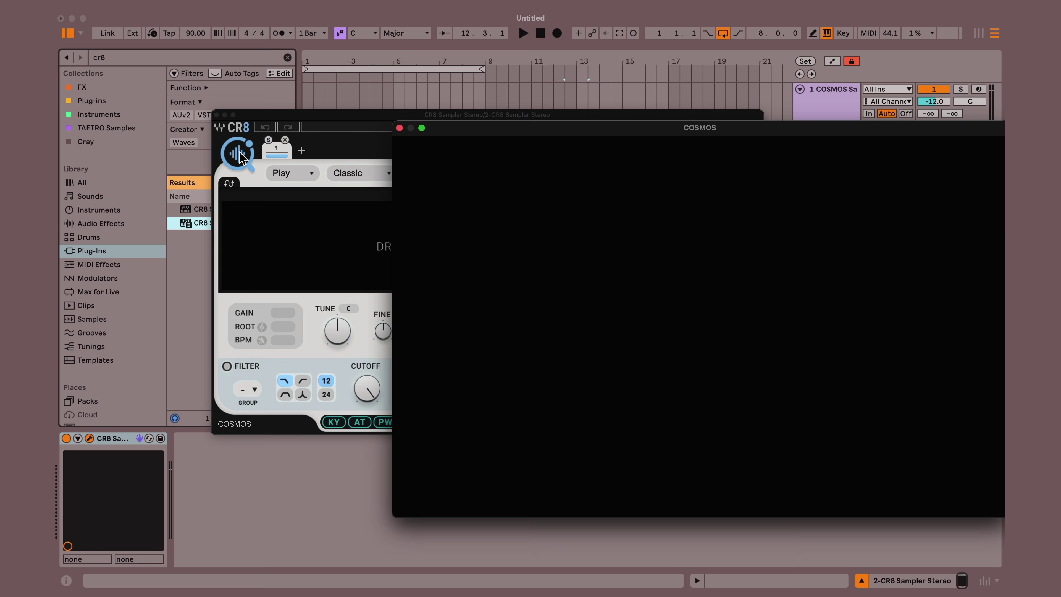
pyautogui.moveTo(554, 121); pyautogui.dragTo(460, 124)
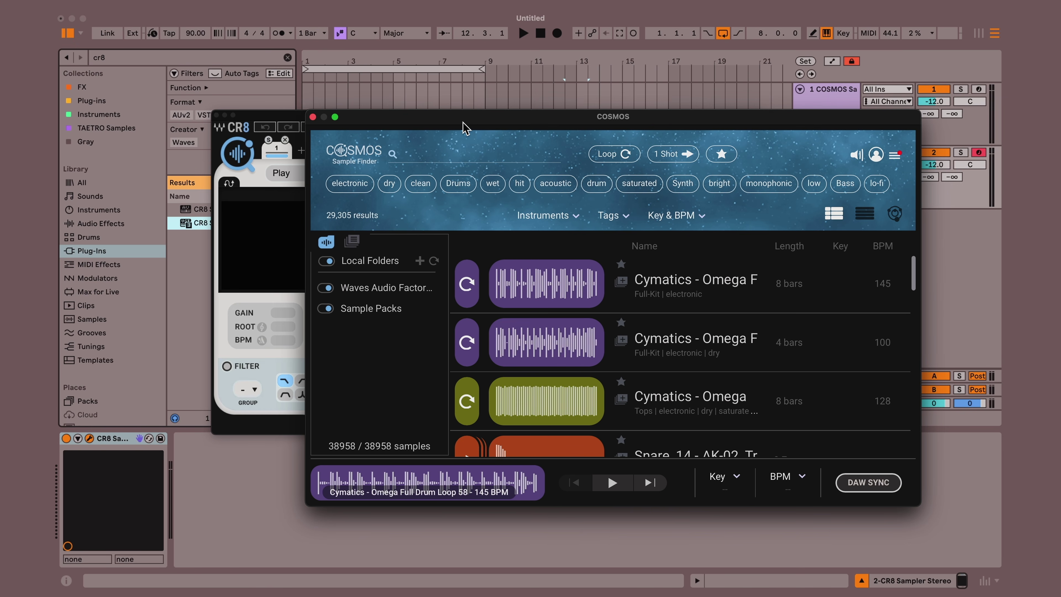
# Step: Search the samples for synth, apply the Synth tag, narrow to one-shots and load D5 - 80 into CR8 Sampler
pyautogui.write('ynth')
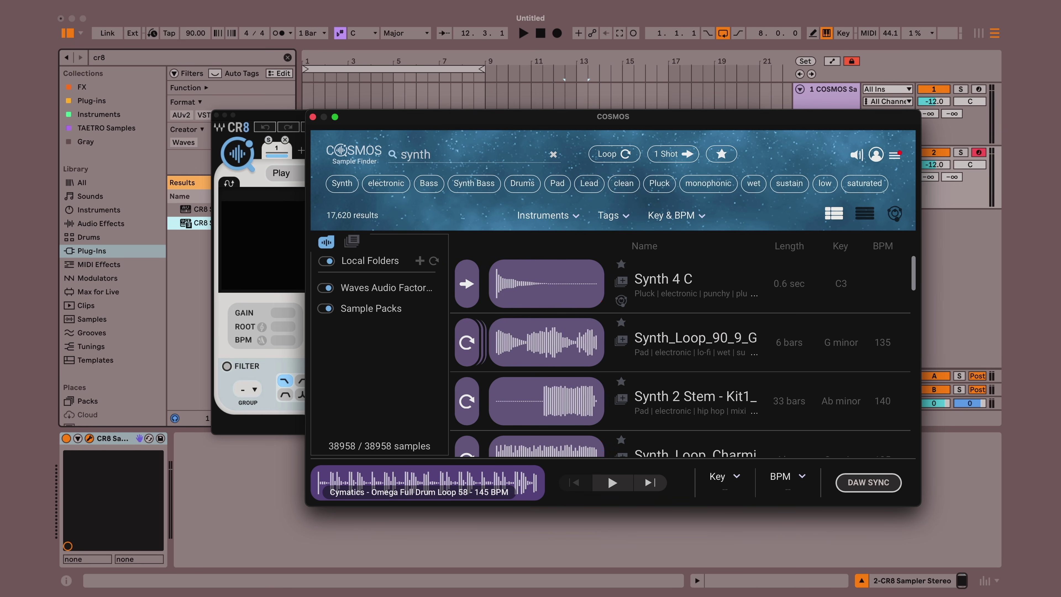
pyautogui.press('Return')
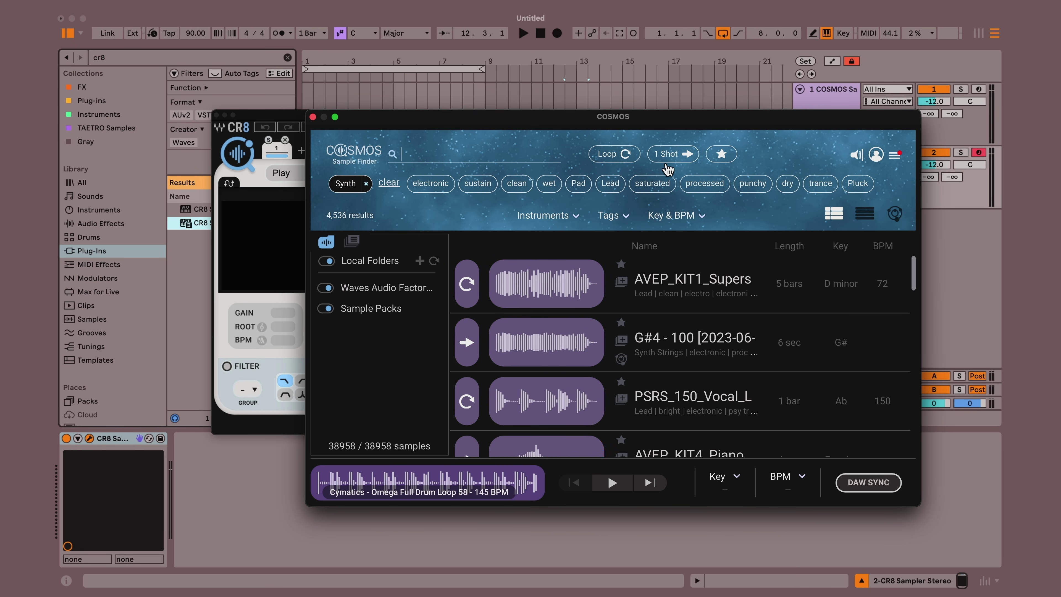
pyautogui.scroll(-2, 466, 322)
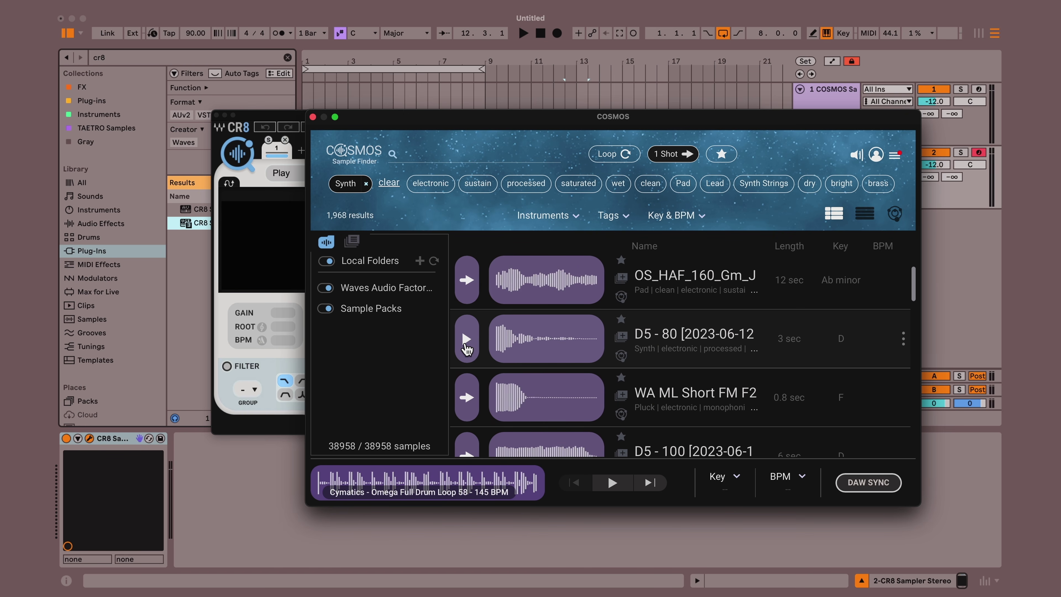
pyautogui.click(467, 345)
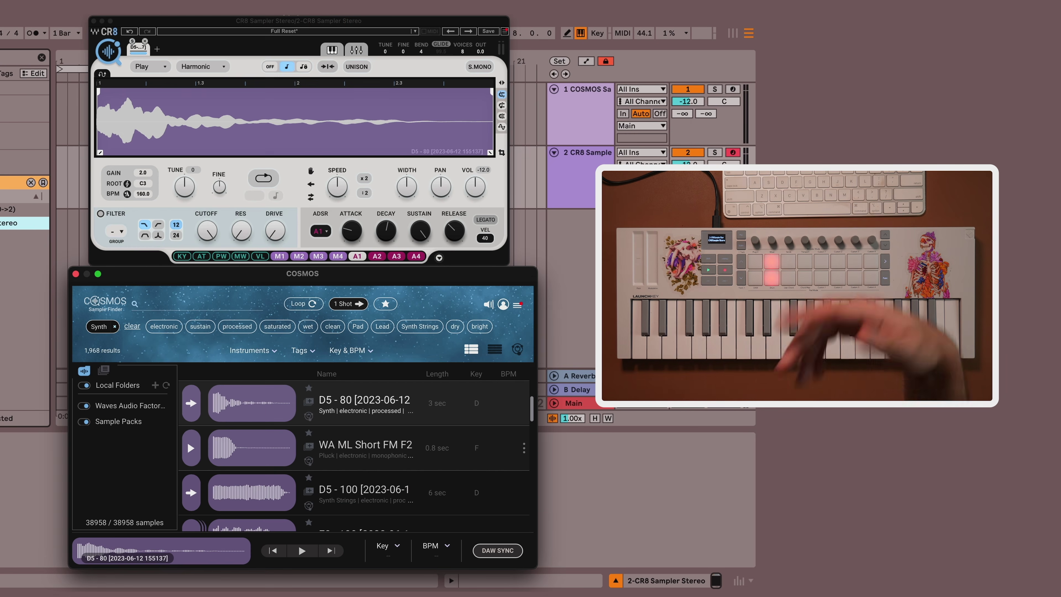
# Step: Step through the following synth one-shots, playing WA ML Short FM F2, D5 - 100, E3 - 100 and WA Synth Multi eKeys Felu C3 in CR8
pyautogui.press('Down')
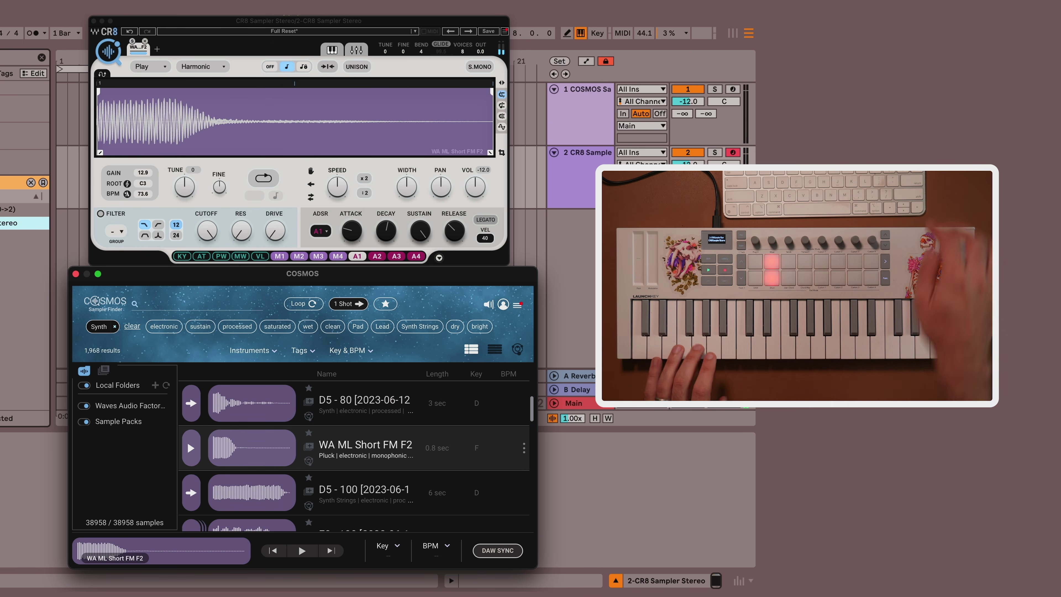
pyautogui.press('Down')
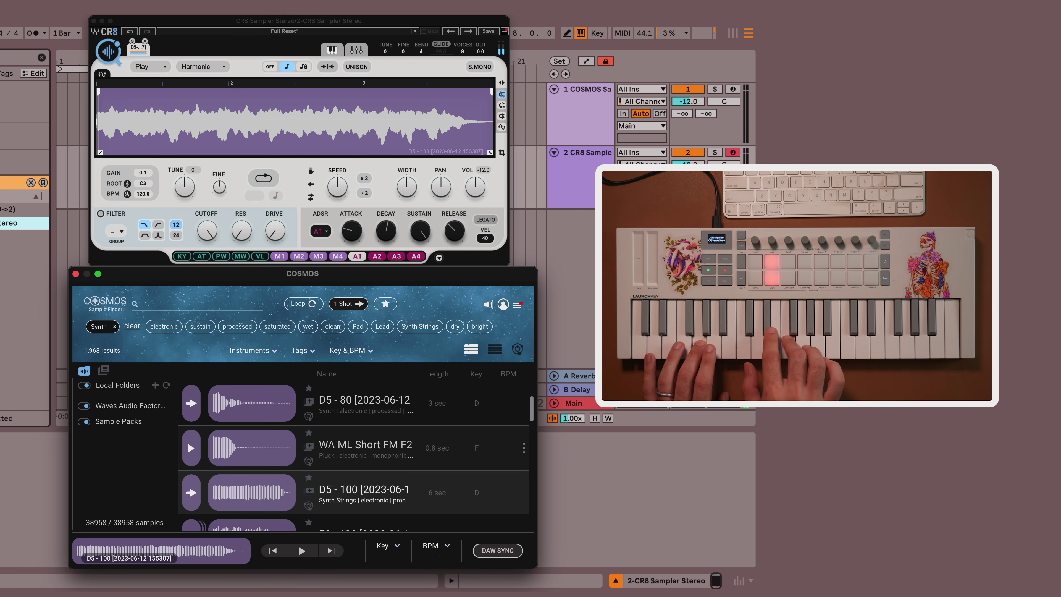
pyautogui.press('Down')
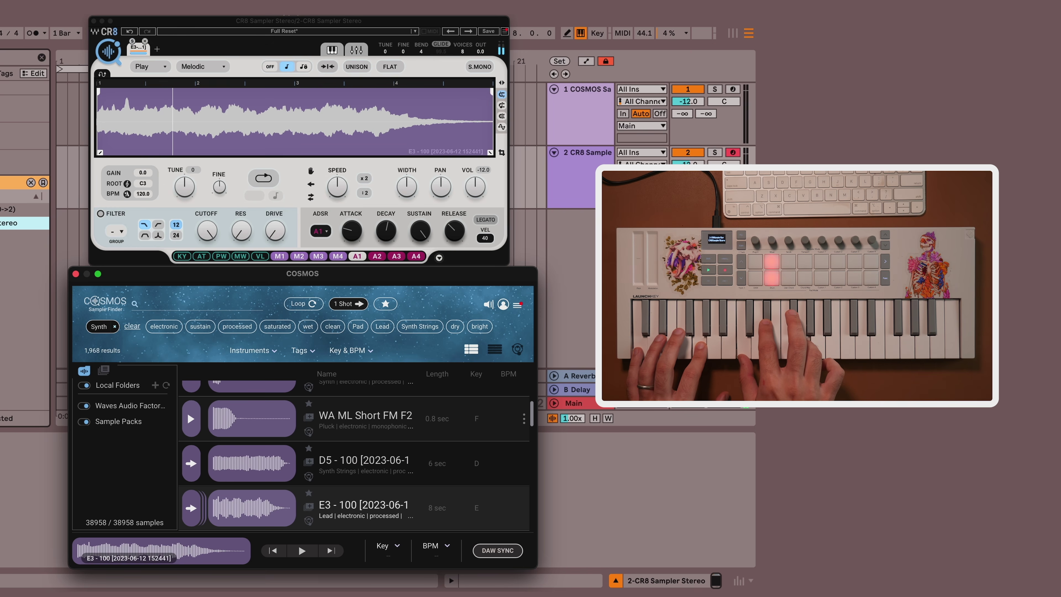
pyautogui.press('Down')
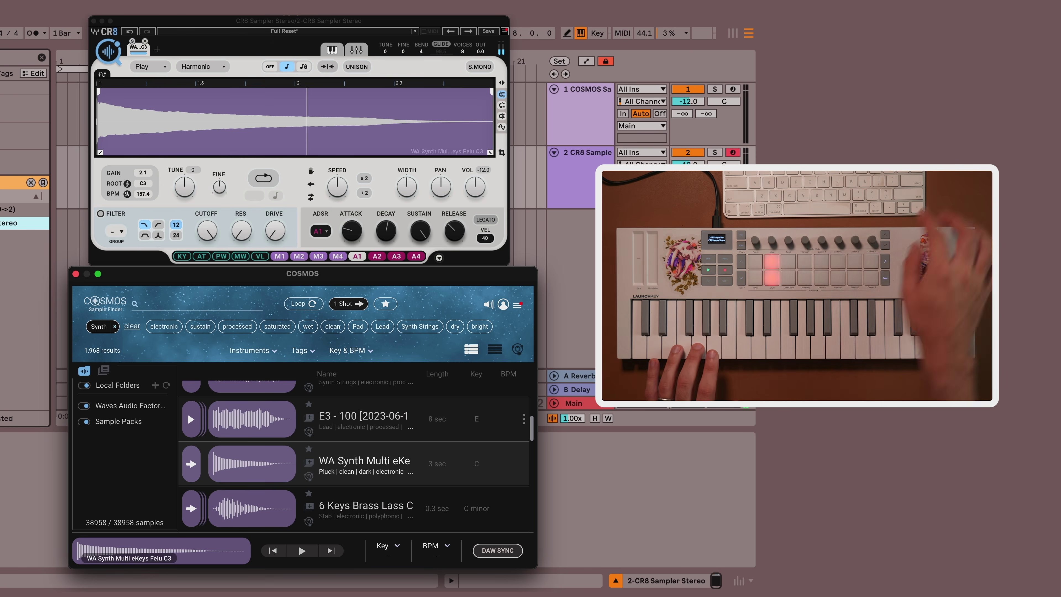
pyautogui.press('Down')
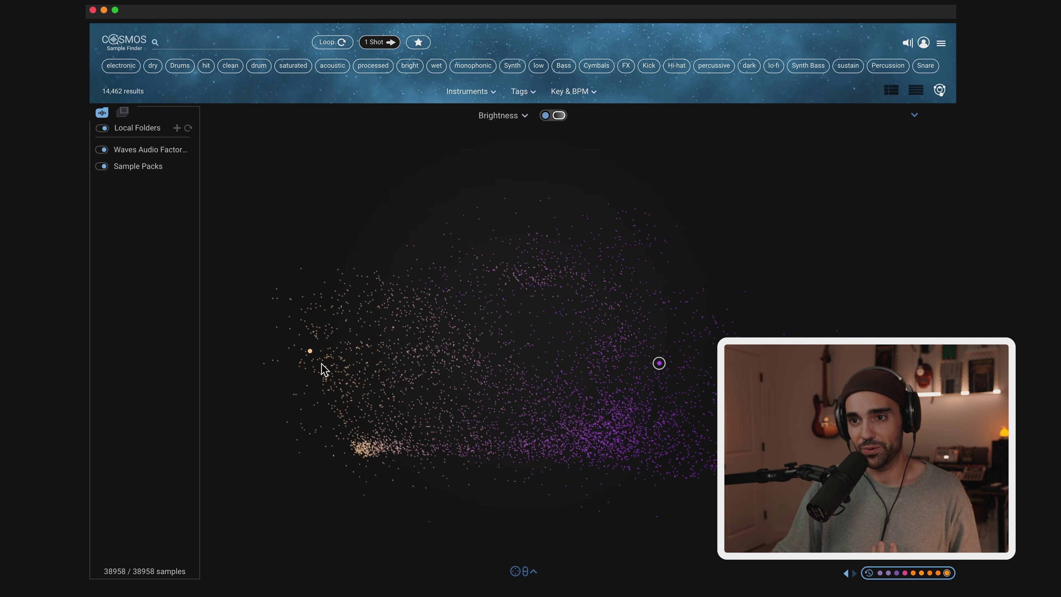
# Step: Arrange the one-shot map by Instrument and audition several samples in the orange cluster
pyautogui.click(504, 118)
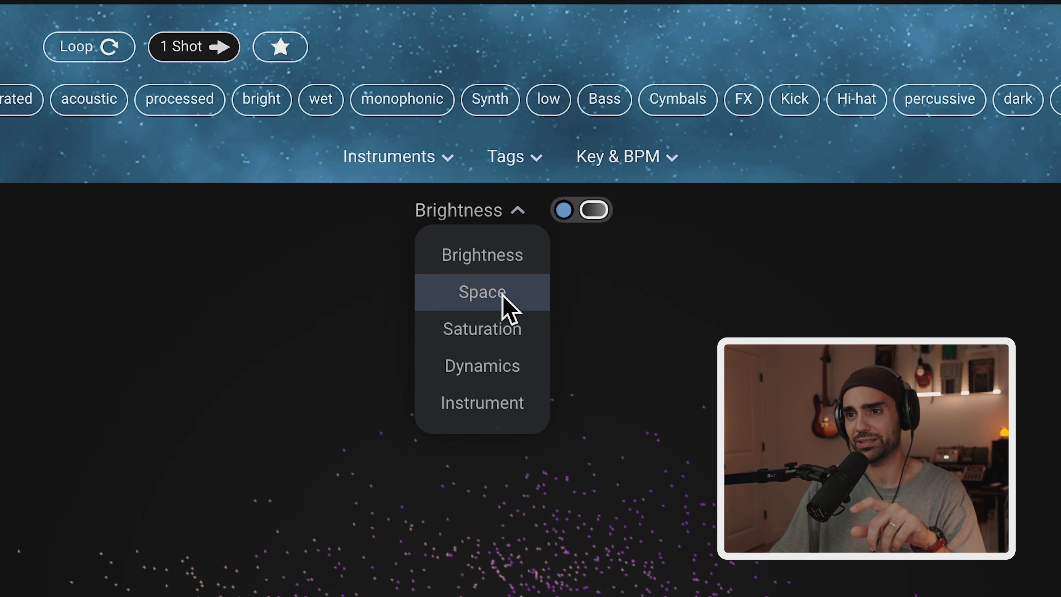
pyautogui.click(484, 412)
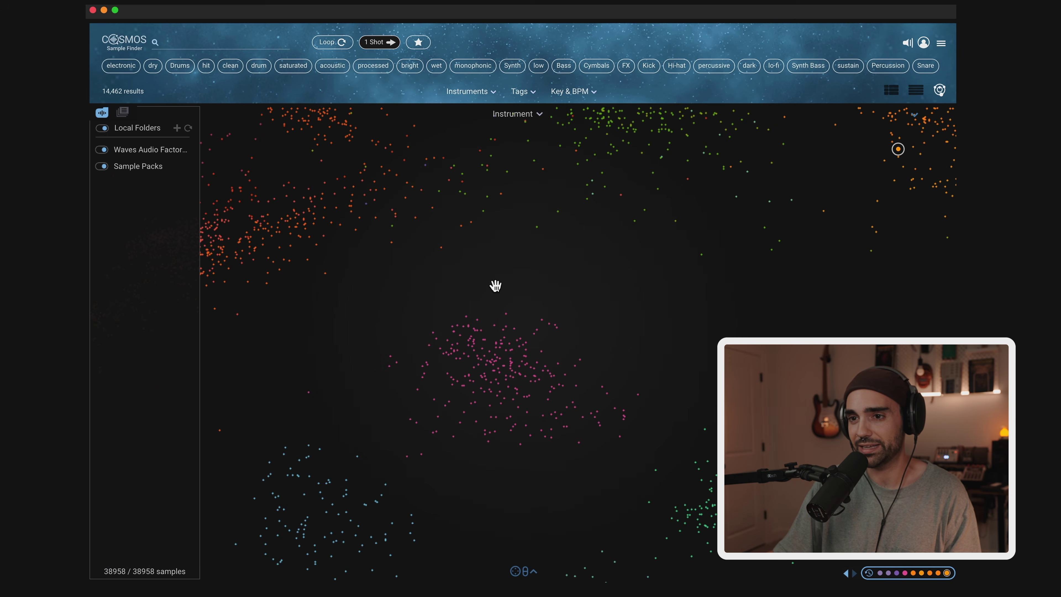
pyautogui.scroll(-2, 496, 285)
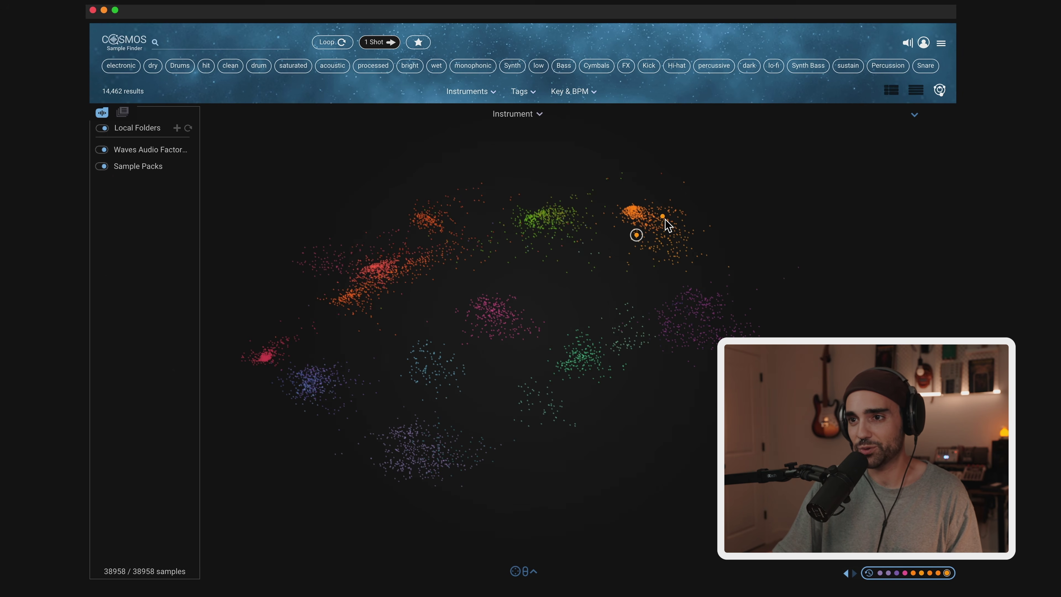
pyautogui.click(643, 227)
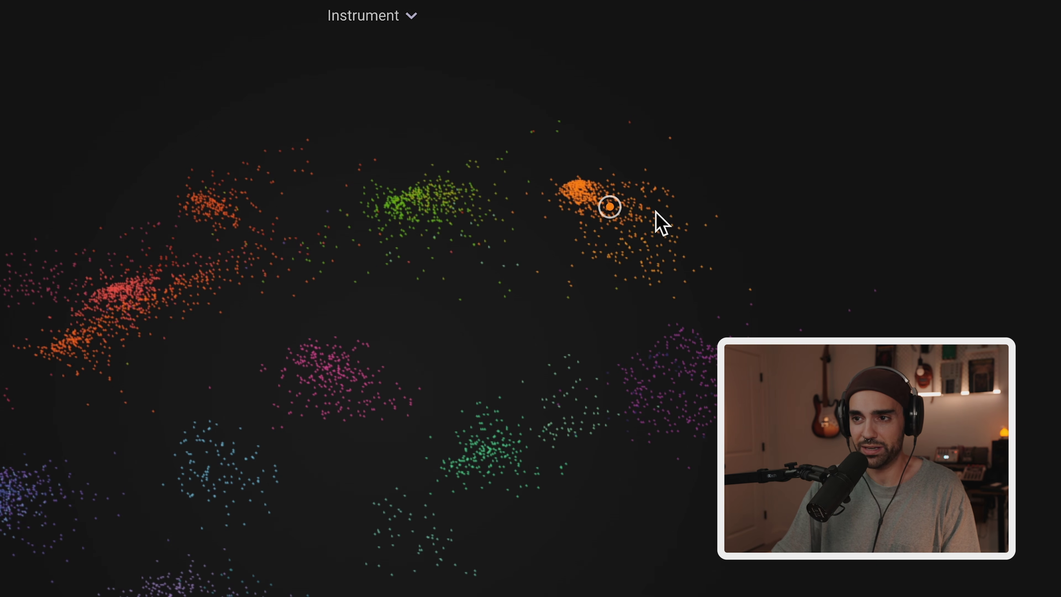
pyautogui.click(641, 216)
pyautogui.click(623, 239)
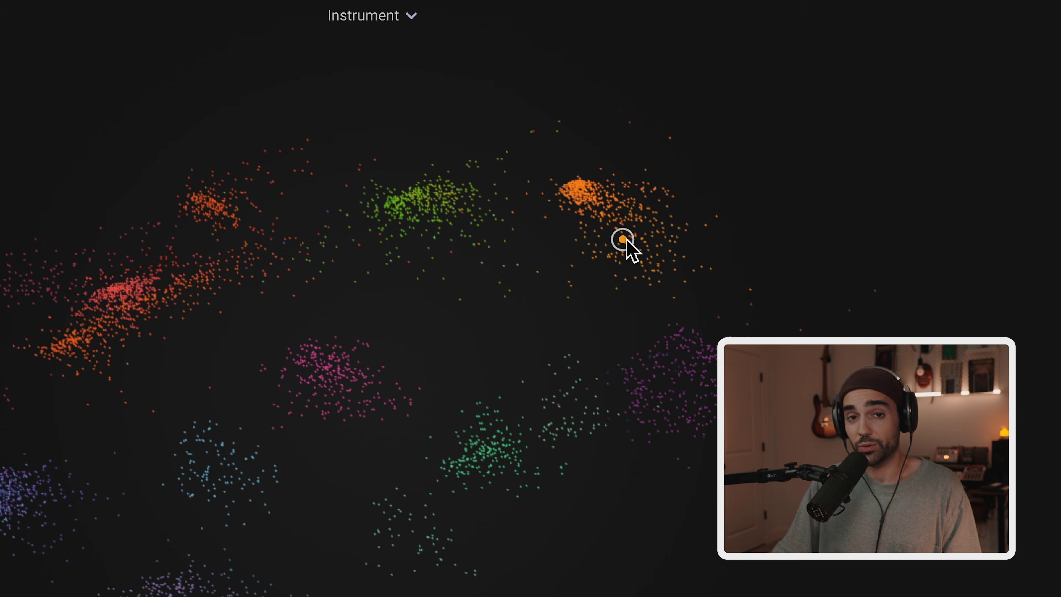
# Step: Audition several samples across the blue-violet synth cluster, including WA Synth 03 B1
pyautogui.click(368, 392)
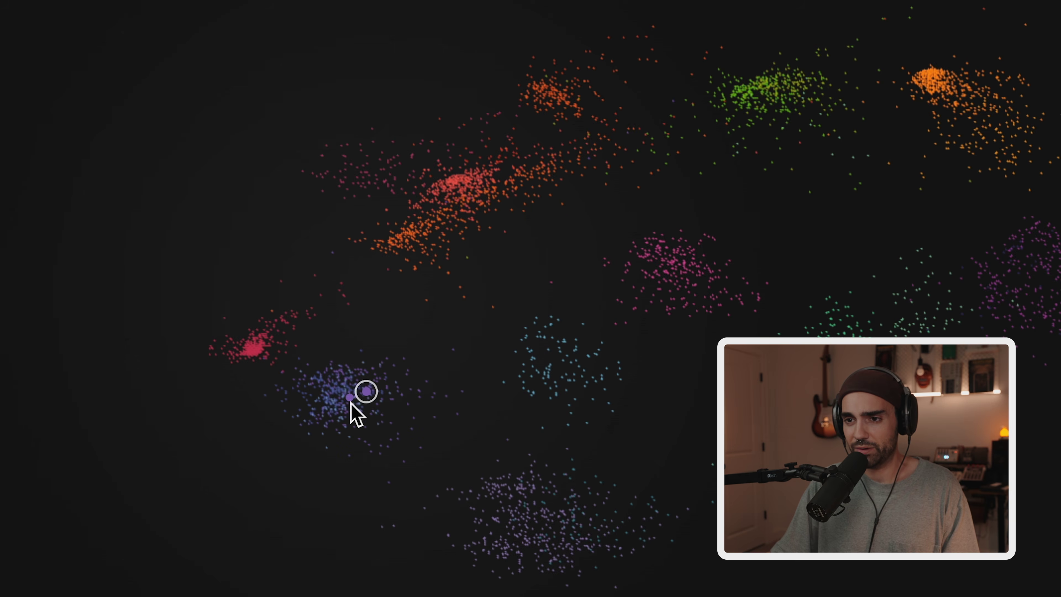
pyautogui.scroll(10, 351, 405)
pyautogui.moveTo(324, 332)
pyautogui.mouseDown()
pyautogui.moveTo(373, 329)
pyautogui.moveTo(367, 426)
pyautogui.moveTo(319, 473)
pyautogui.moveTo(266, 486)
pyautogui.moveTo(238, 505)
pyautogui.moveTo(330, 341)
pyautogui.moveTo(453, 242)
pyautogui.moveTo(530, 219)
pyautogui.mouseUp()
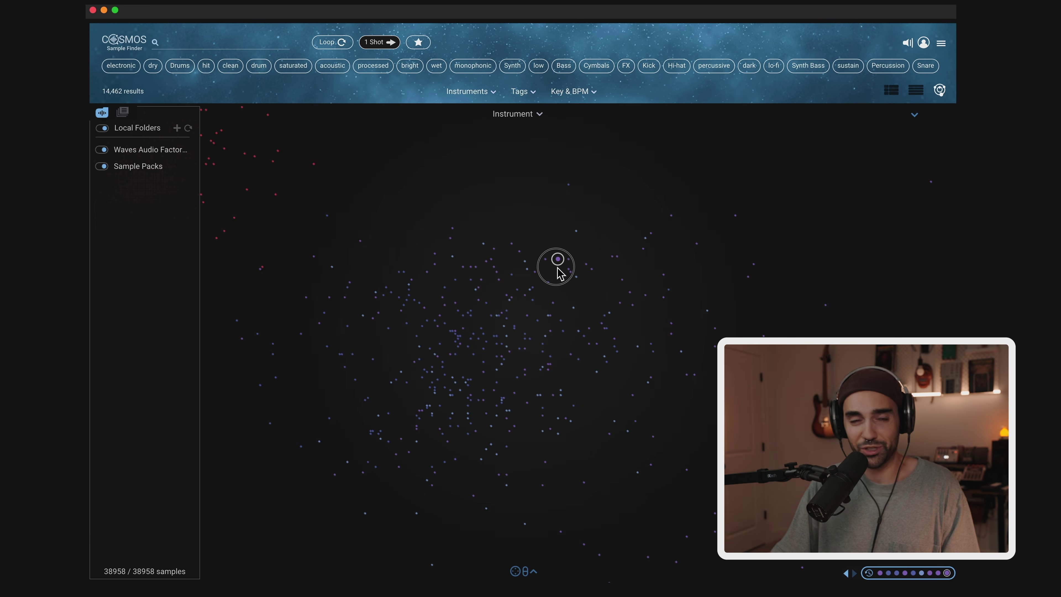
pyautogui.moveTo(559, 270)
pyautogui.mouseDown()
pyautogui.moveTo(485, 342)
pyautogui.moveTo(490, 434)
pyautogui.moveTo(555, 333)
pyautogui.moveTo(604, 287)
pyautogui.mouseUp()
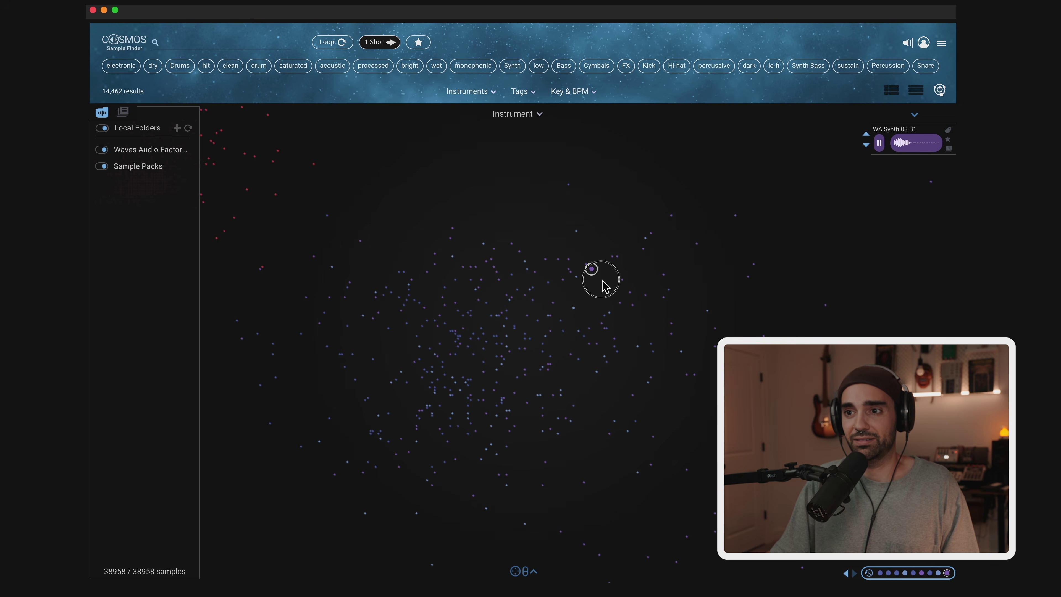
# Step: Audition samples in the pink, green and purple clusters, including WA Wurl C2 and the WA Faller Snail sample
pyautogui.scroll(5, 600, 341)
pyautogui.scroll(-5, 600, 341)
pyautogui.moveTo(598, 339); pyautogui.dragTo(411, 446)
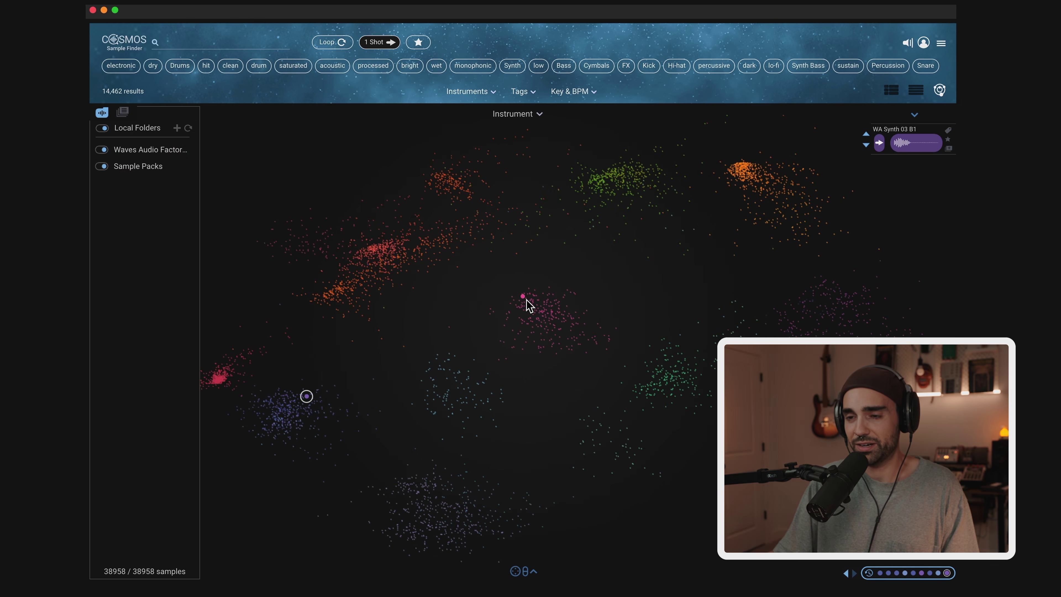
pyautogui.click(534, 300)
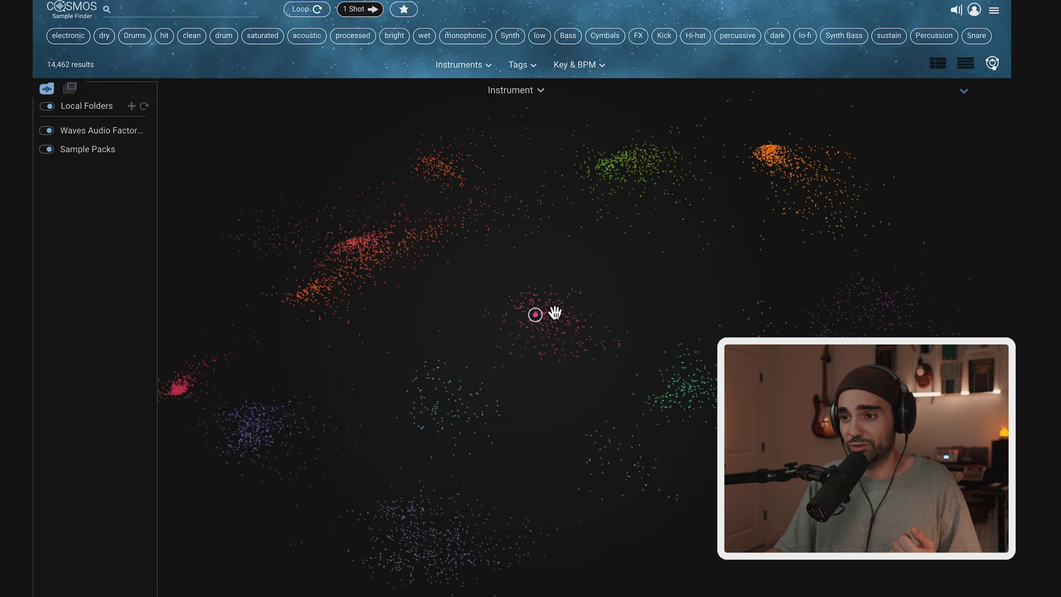
pyautogui.click(645, 358)
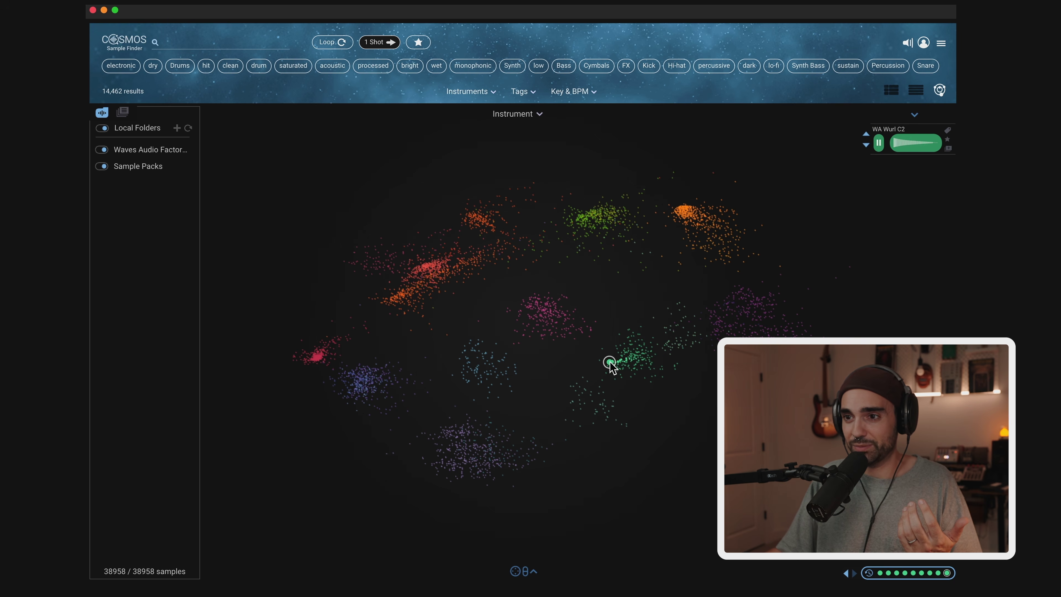
pyautogui.click(768, 329)
pyautogui.click(793, 335)
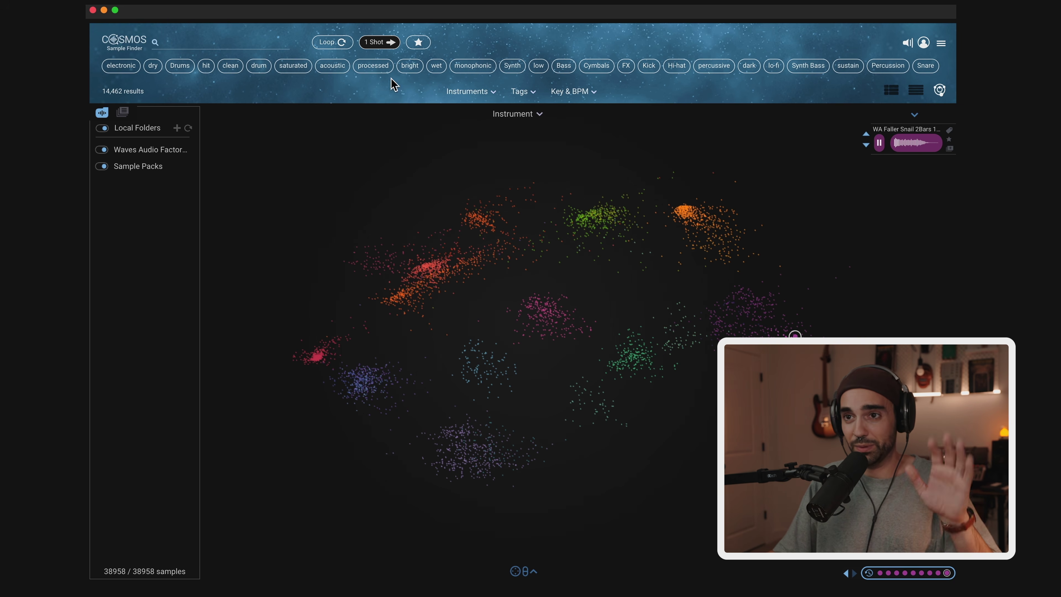
# Step: Arrange the map by Space and filter it to Drums
pyautogui.click(513, 114)
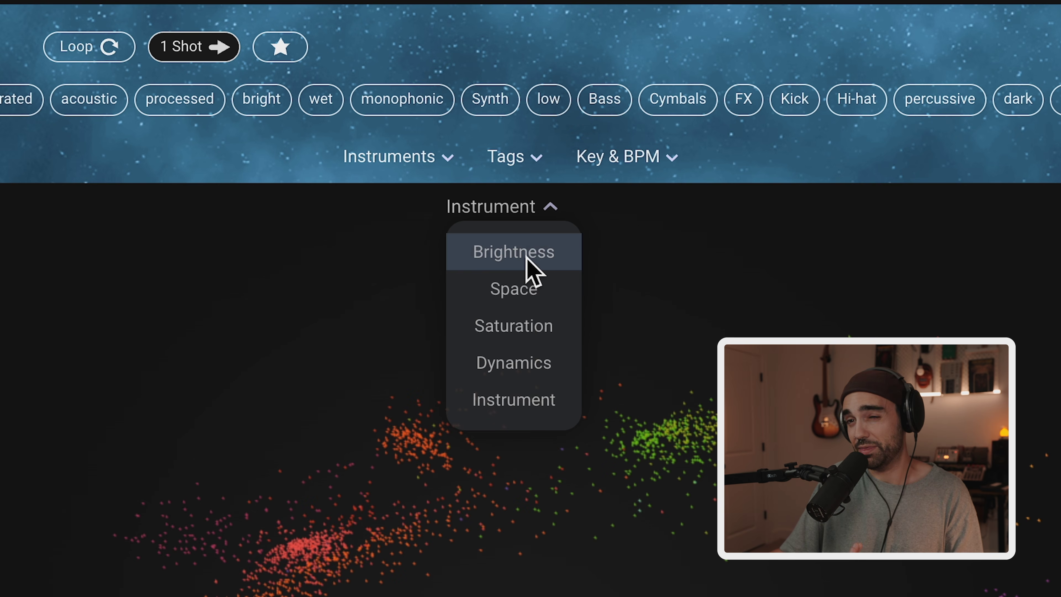
pyautogui.click(518, 290)
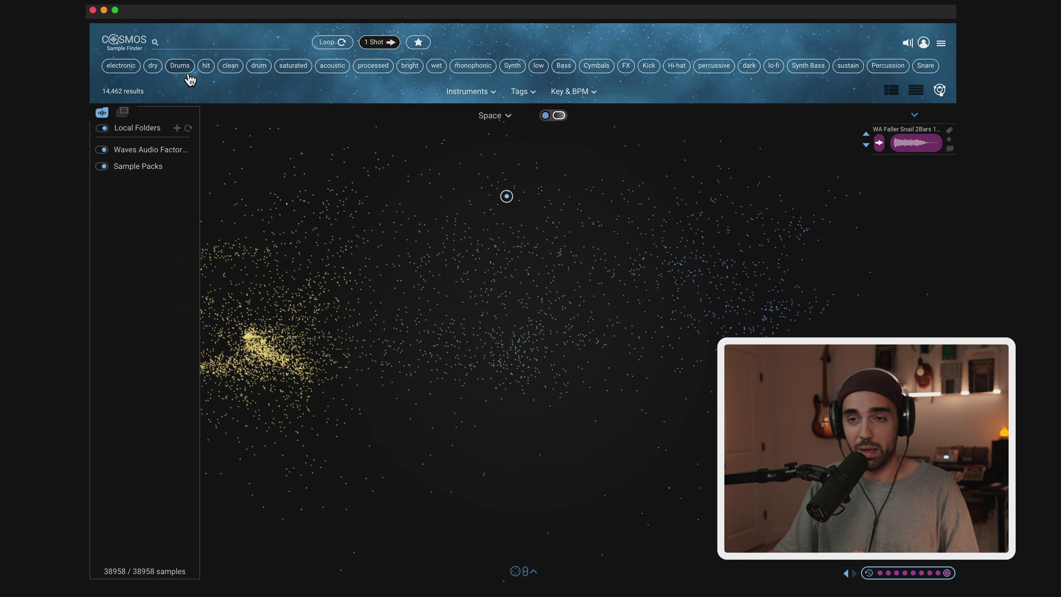
pyautogui.click(184, 68)
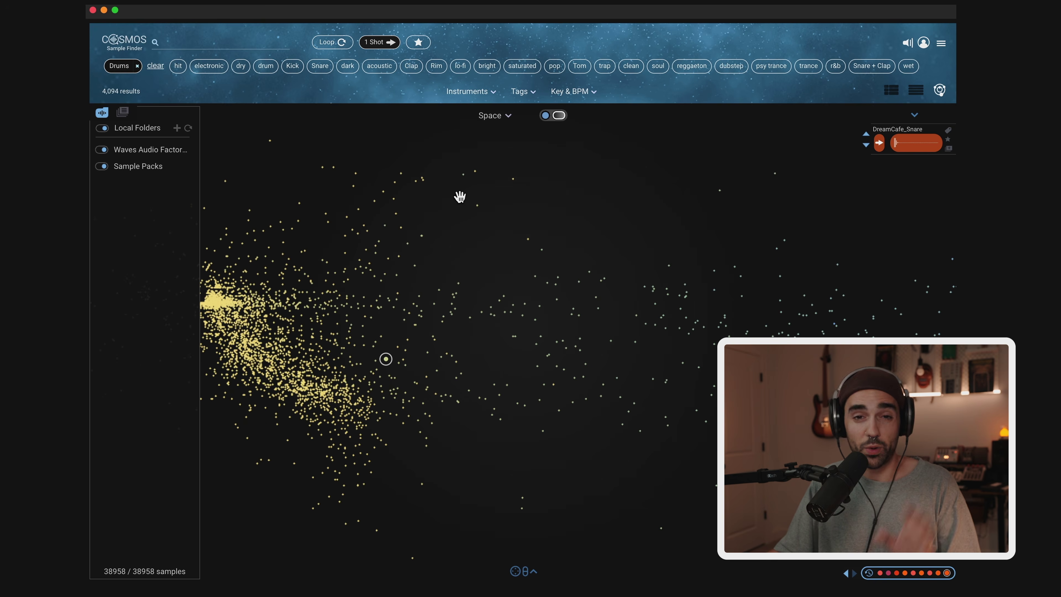
# Step: Audition drum one-shots across the Space map, from the dense yellow cluster to the scattered blue points
pyautogui.moveTo(383, 358); pyautogui.dragTo(436, 337)
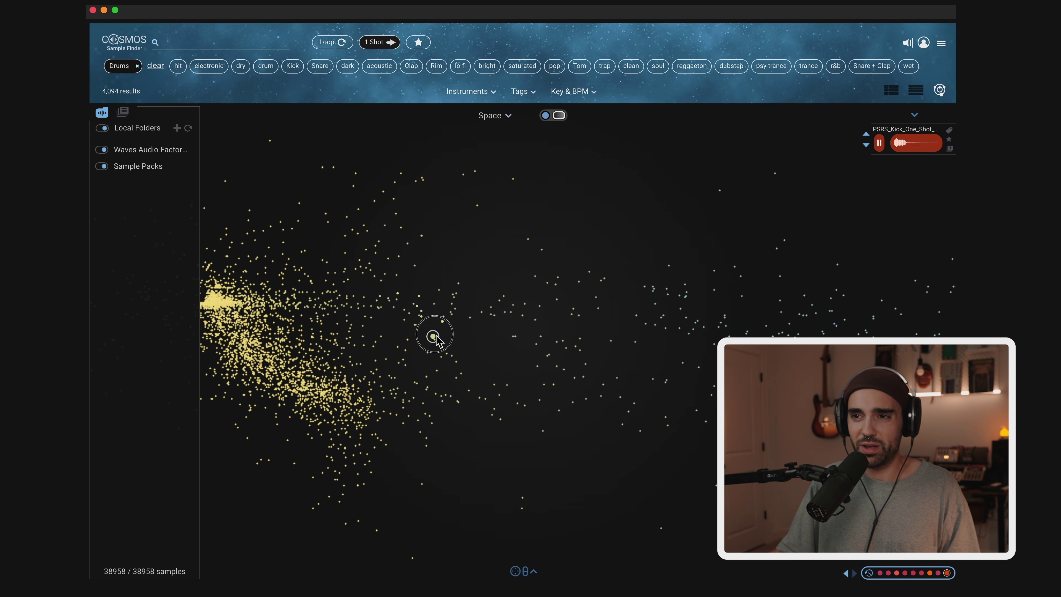
pyautogui.moveTo(658, 244); pyautogui.dragTo(246, 233)
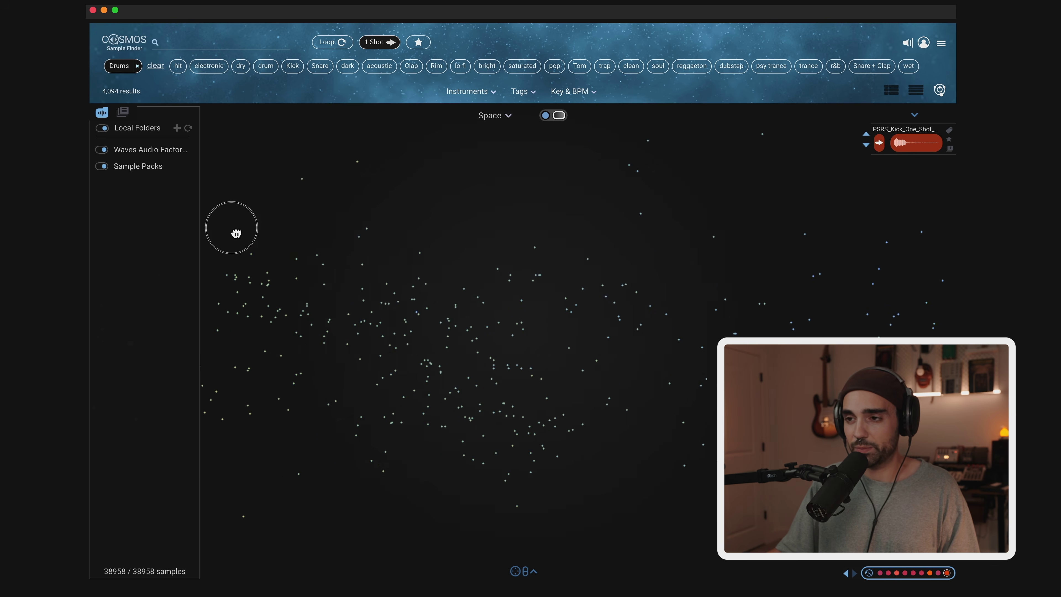
pyautogui.moveTo(708, 292)
pyautogui.mouseDown()
pyautogui.moveTo(809, 290)
pyautogui.moveTo(867, 256)
pyautogui.moveTo(866, 283)
pyautogui.moveTo(798, 308)
pyautogui.moveTo(822, 314)
pyautogui.moveTo(747, 319)
pyautogui.mouseUp()
pyautogui.scroll(-5, 580, 246)
pyautogui.scroll(5, 473, 268)
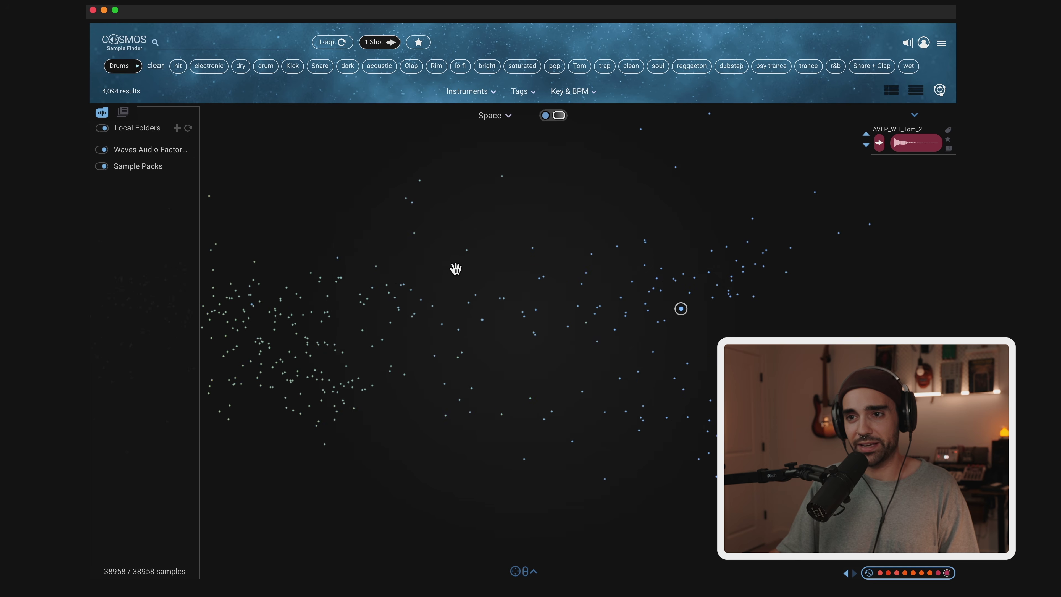
pyautogui.scroll(-5, 699, 252)
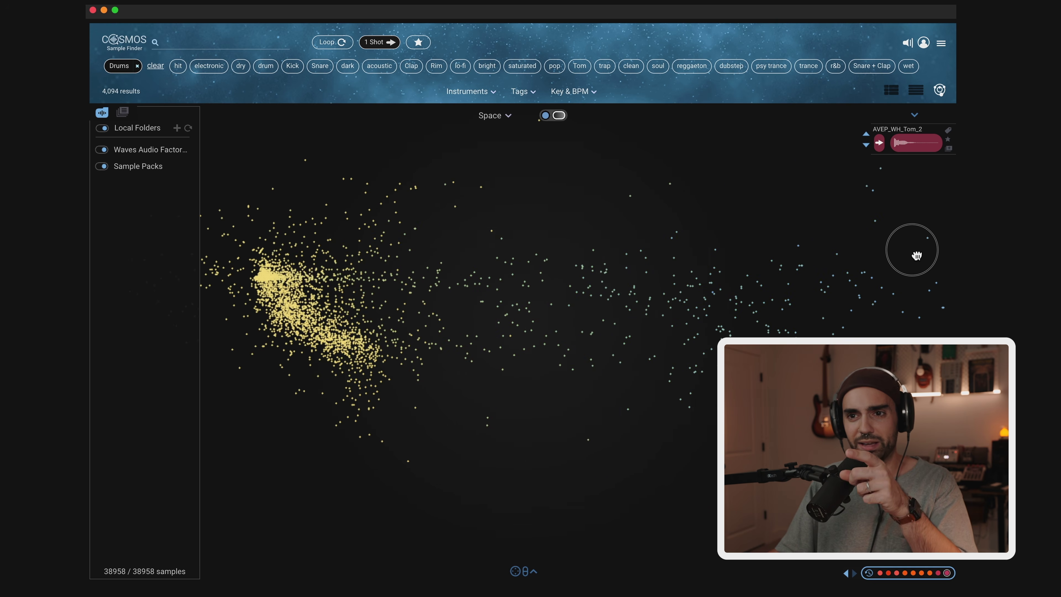
pyautogui.scroll(5, 686, 251)
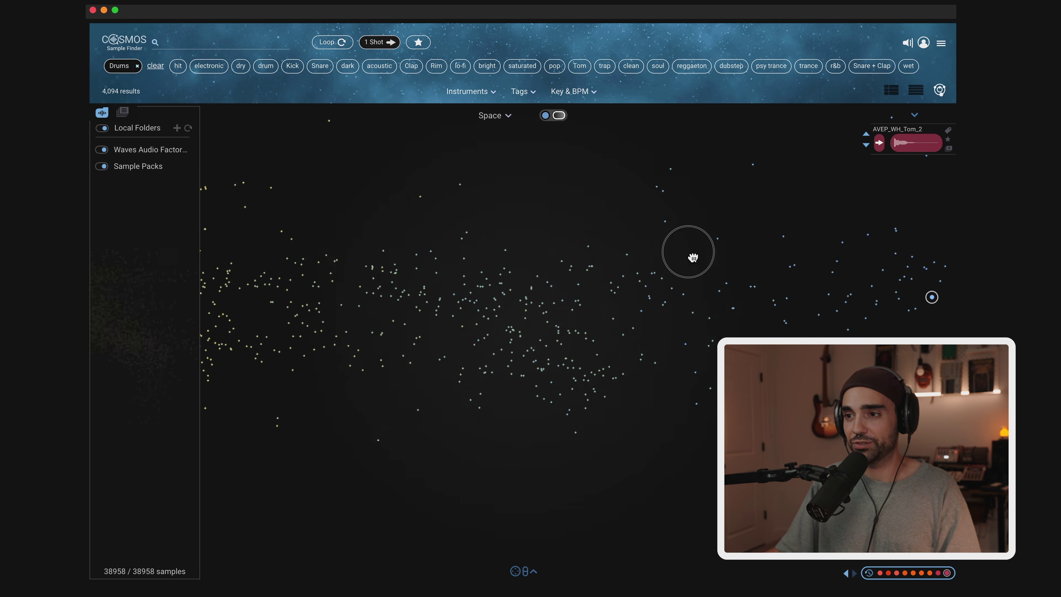
pyautogui.click(765, 258)
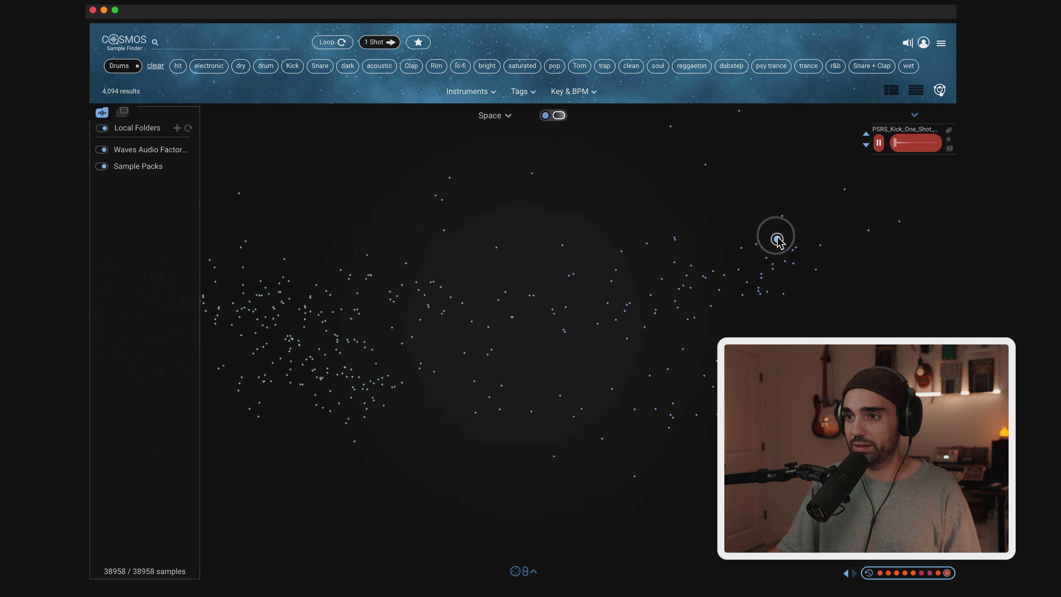
# Step: Arrange the drum map by Brightness and audition samples from the pale region across to the purple region
pyautogui.click(494, 115)
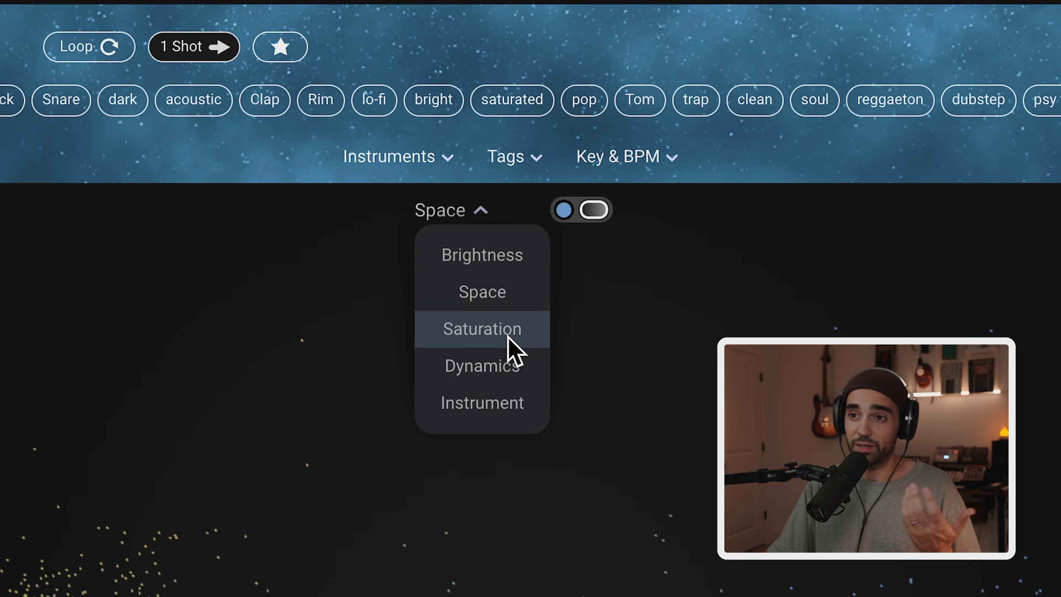
pyautogui.click(499, 257)
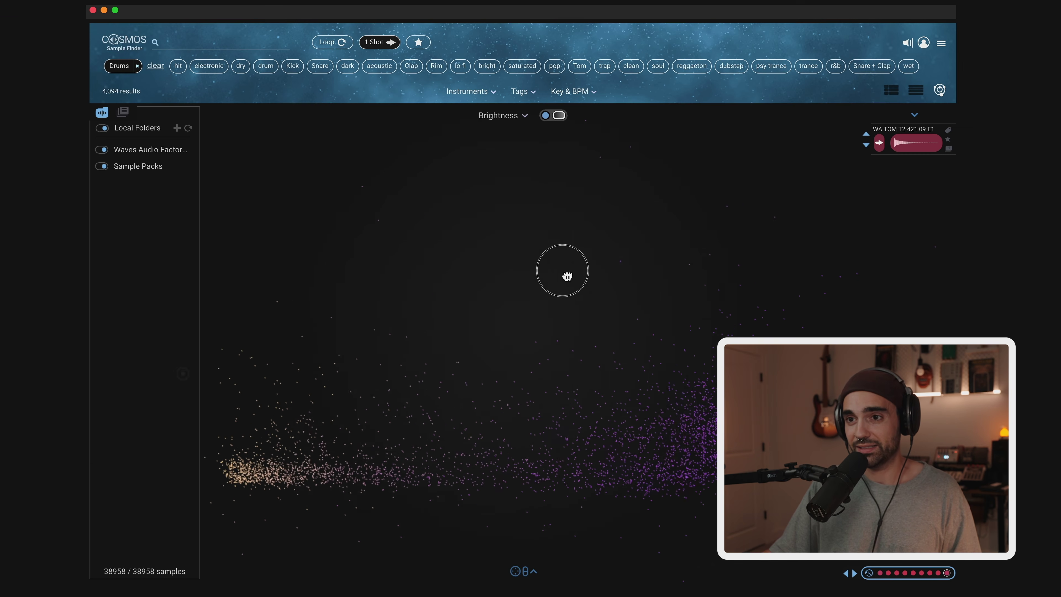
pyautogui.moveTo(340, 447)
pyautogui.mouseDown()
pyautogui.moveTo(296, 374)
pyautogui.moveTo(301, 322)
pyautogui.moveTo(327, 323)
pyautogui.moveTo(357, 355)
pyautogui.mouseUp()
pyautogui.moveTo(777, 325)
pyautogui.mouseDown()
pyautogui.moveTo(689, 280)
pyautogui.moveTo(671, 209)
pyautogui.mouseUp()
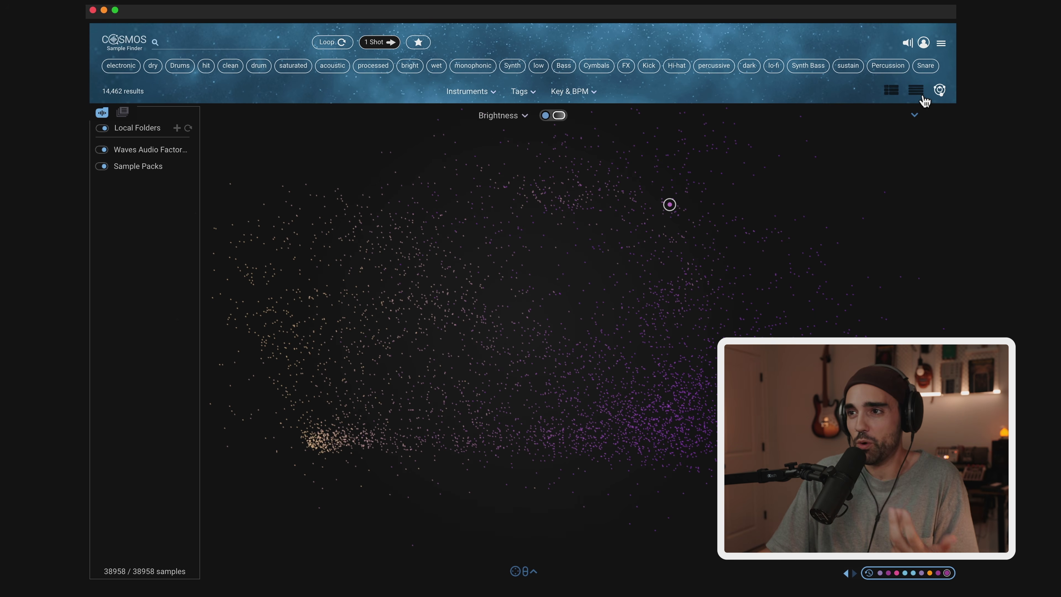
# Step: Browse the whole library in the compact list view and return to the map view
pyautogui.click(915, 91)
pyautogui.scroll(-5, 496, 211)
pyautogui.scroll(-3, 496, 211)
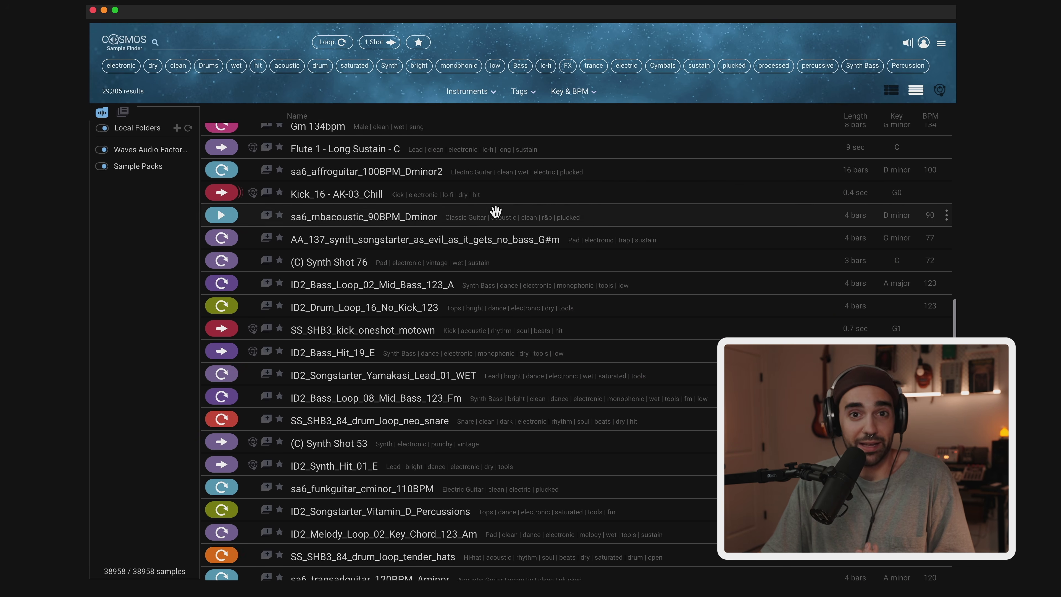
pyautogui.click(940, 90)
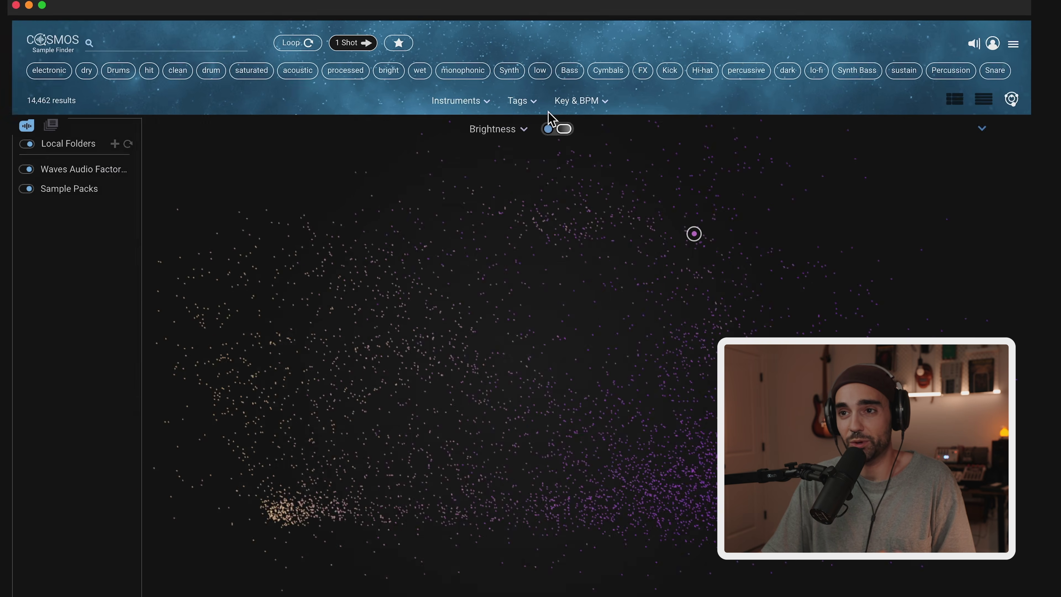
# Step: Check the Tags and Key & BPM filters and audition one-shots in the purple area of the Brightness map
pyautogui.click(533, 91)
pyautogui.click(635, 172)
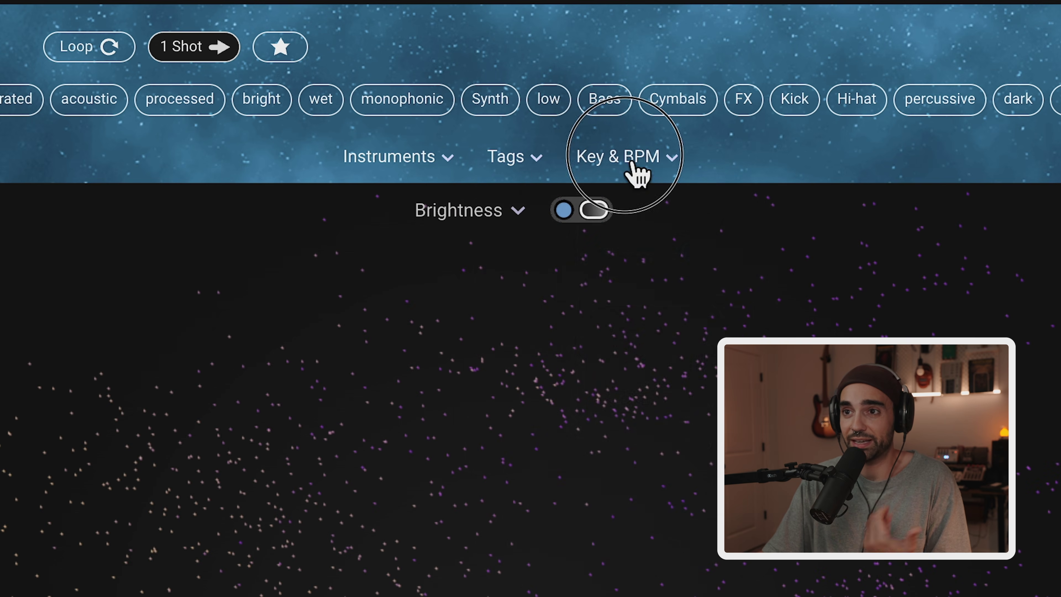
pyautogui.click(626, 158)
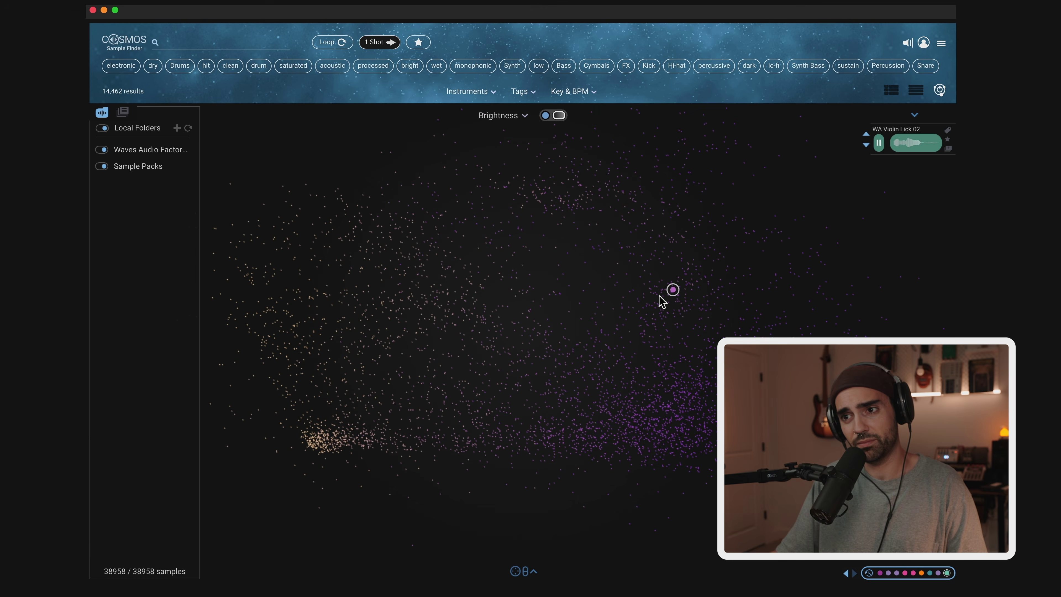
pyautogui.click(639, 299)
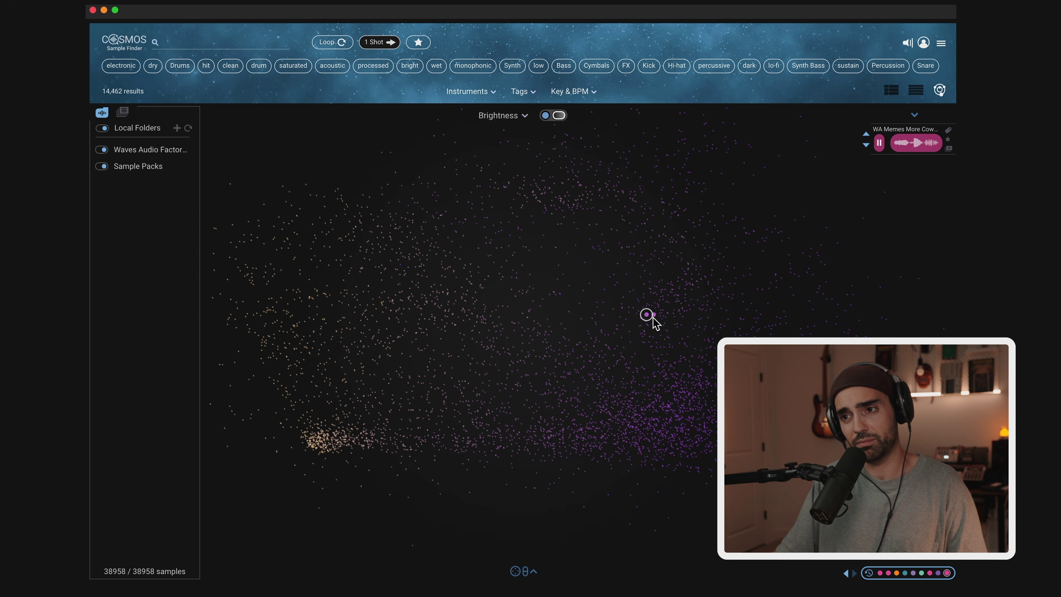